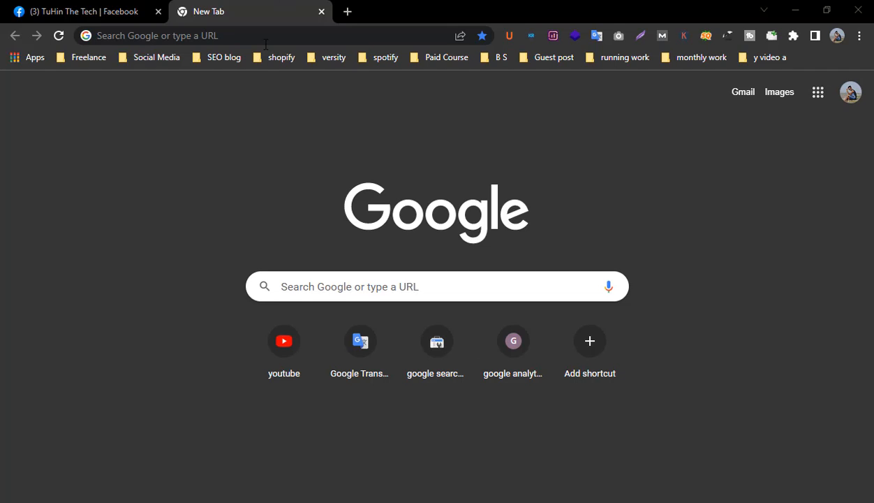
Open the bookmarked Google Ads keyword ideas page from the SEO TOOLS bookmark folder
{"action": "left_click", "coordinate": [166, 63]}
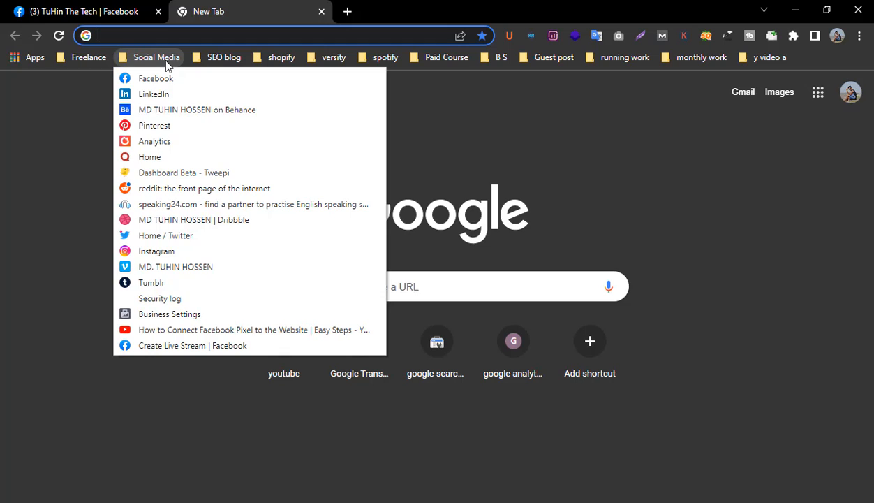
{"action": "mouse_move", "coordinate": [229, 59]}
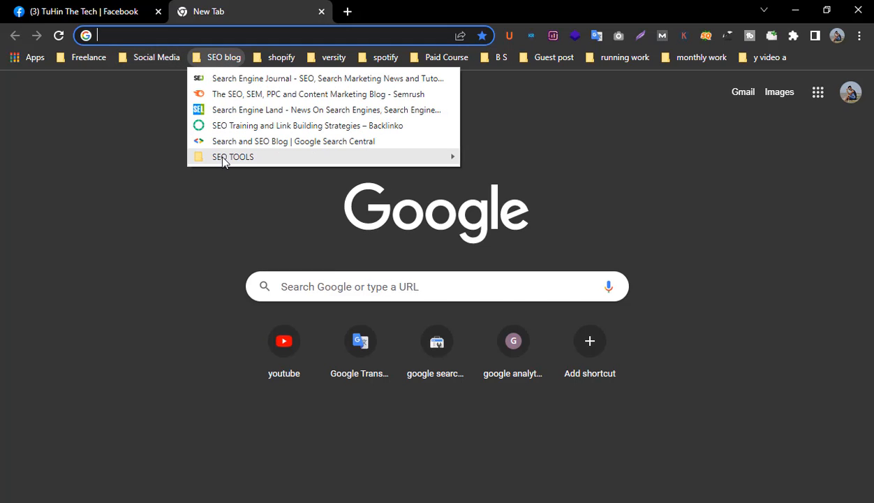
{"action": "mouse_move", "coordinate": [230, 158]}
{"action": "scroll", "coordinate": [581, 314], "scroll_direction": "down", "scroll_amount": 5}
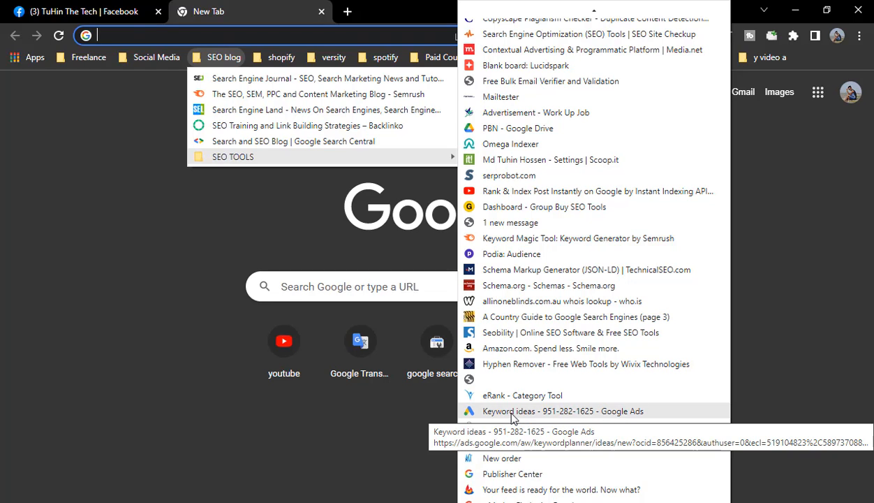
{"action": "left_click", "coordinate": [564, 413]}
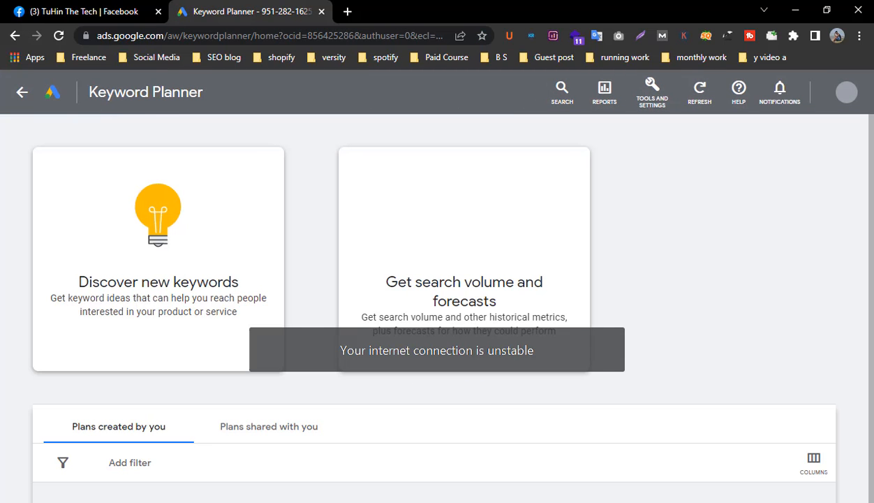
Switch to the Zoom meeting and share the entire screen with the participants
{"action": "key", "text": "alt+Tab"}
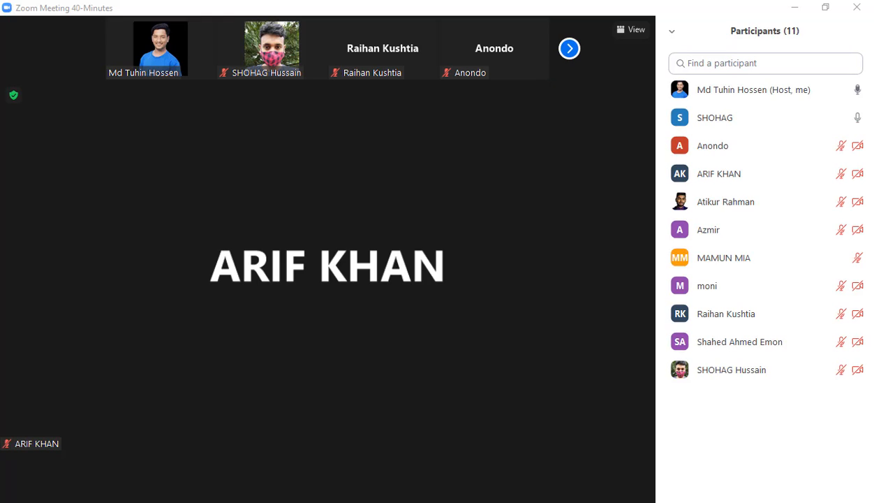
{"action": "key", "text": "alt+s"}
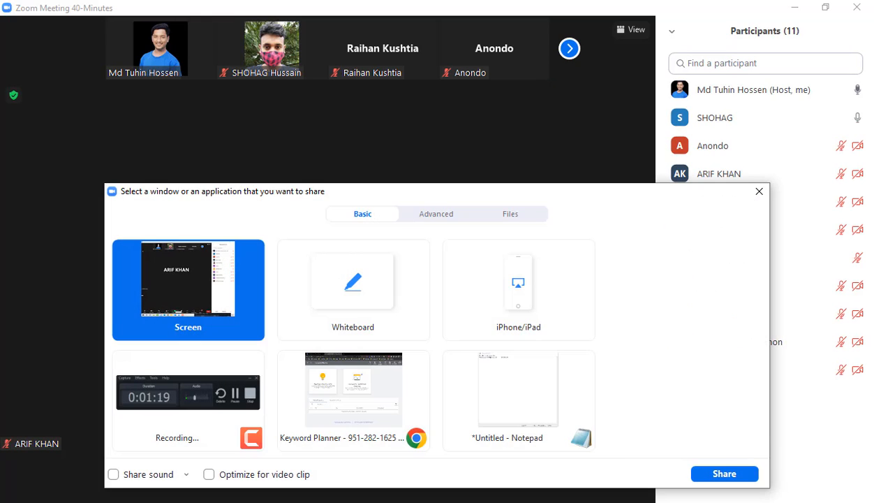
{"action": "left_click", "coordinate": [740, 468]}
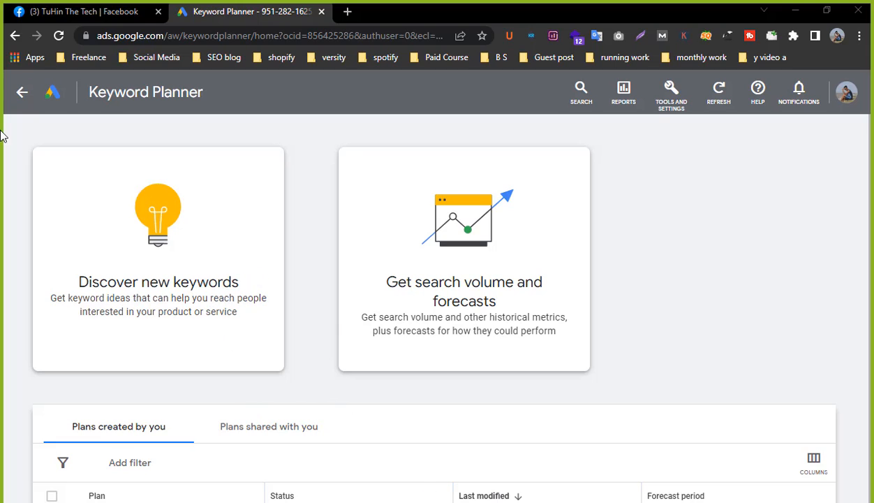
Leave Keyword Planner for the All campaigns overview and view the list of available Google Ads accounts
{"action": "left_click", "coordinate": [21, 94]}
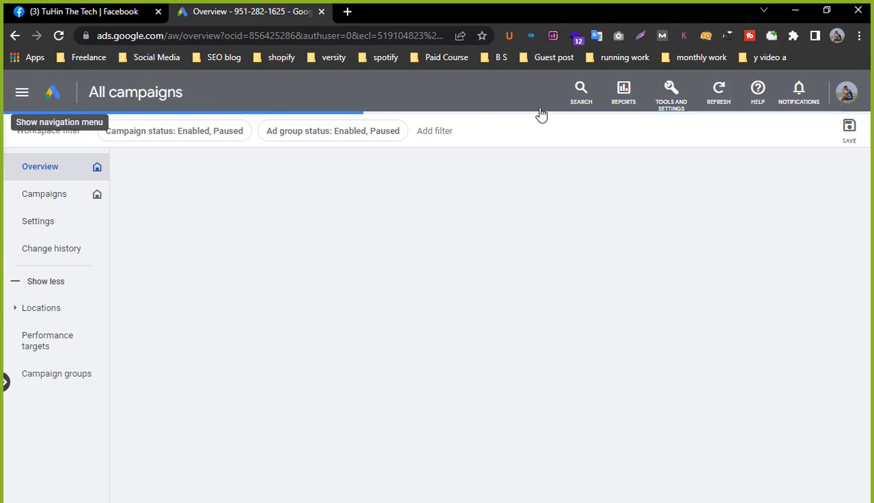
{"action": "left_click", "coordinate": [847, 95]}
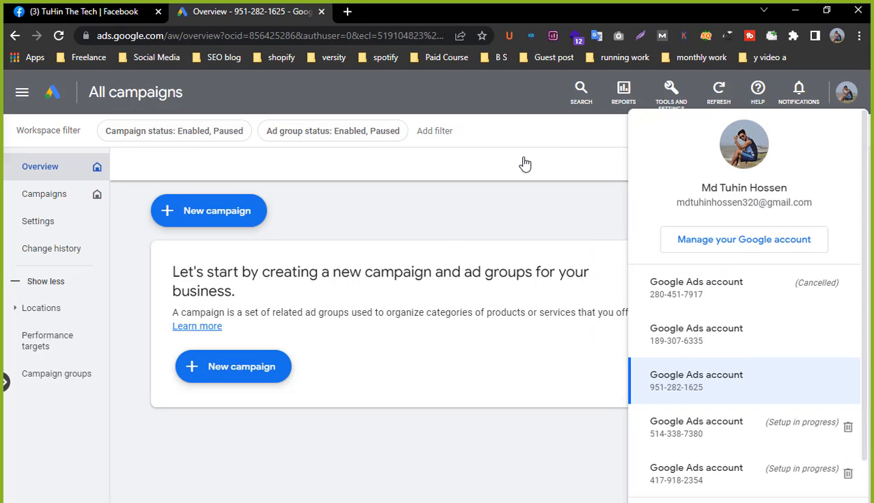
{"action": "left_click", "coordinate": [562, 159]}
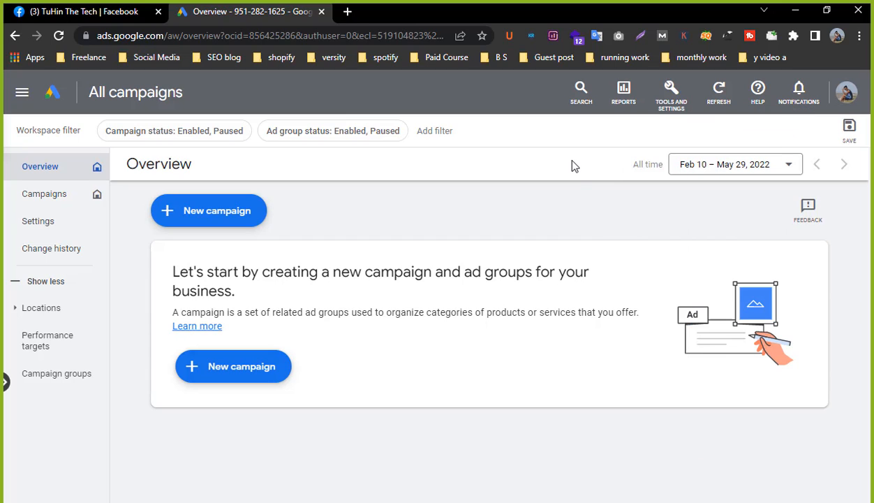
{"action": "left_click", "coordinate": [675, 108]}
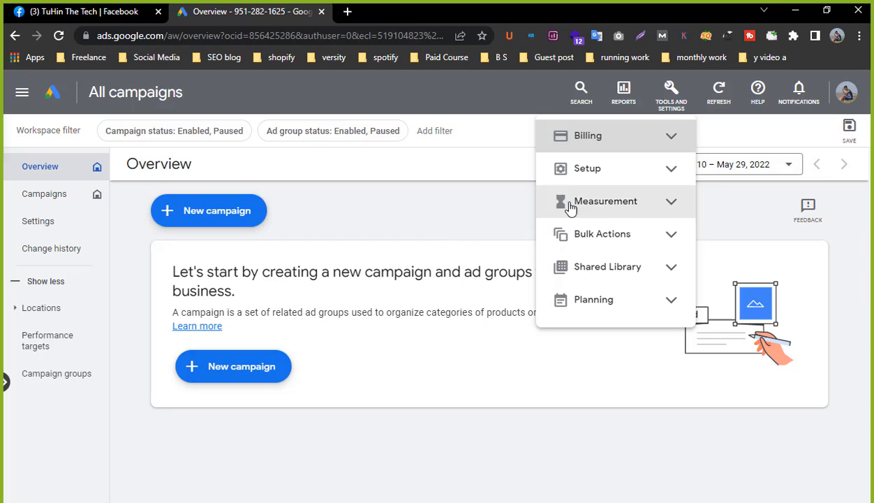
{"action": "left_click", "coordinate": [667, 115]}
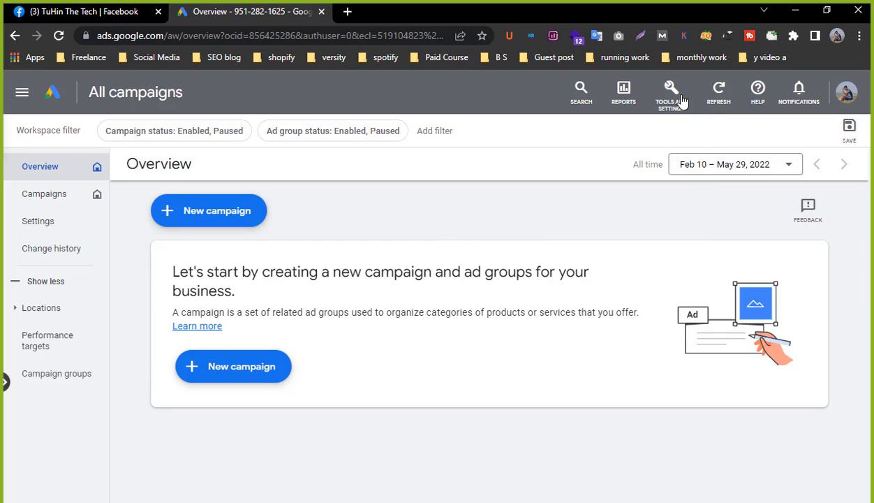
{"action": "left_click", "coordinate": [674, 100]}
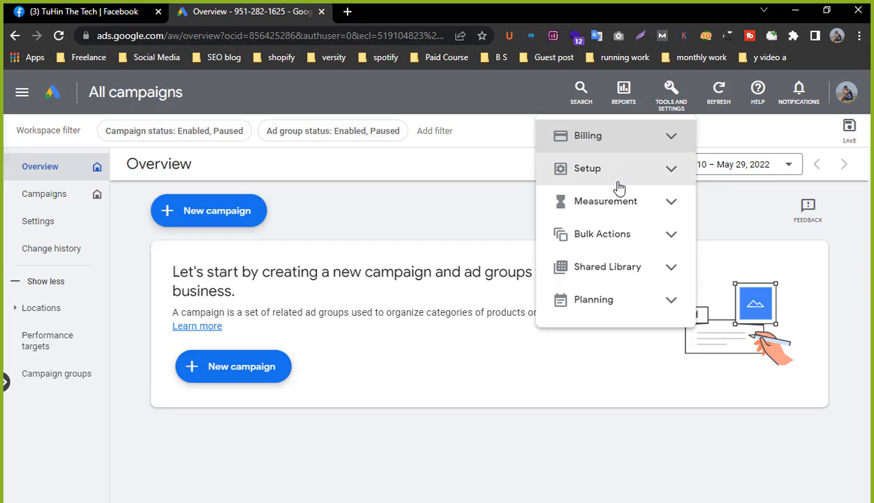
{"action": "left_click", "coordinate": [663, 171]}
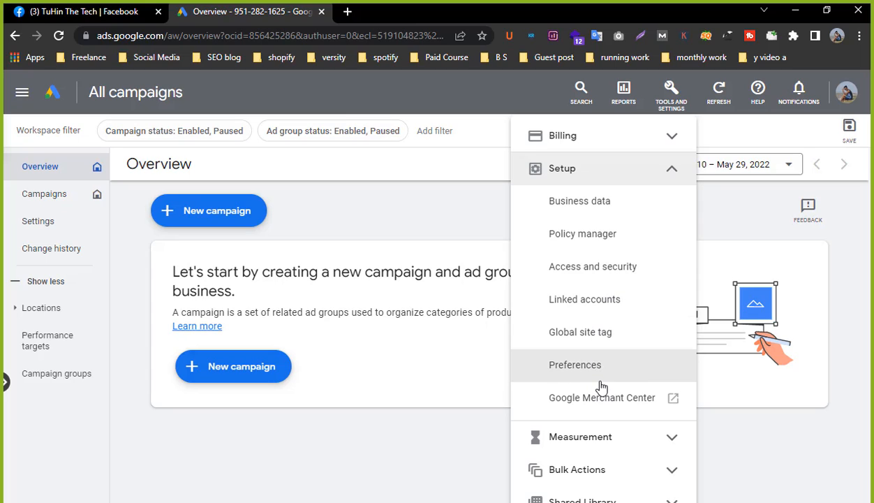
{"action": "left_click", "coordinate": [669, 169]}
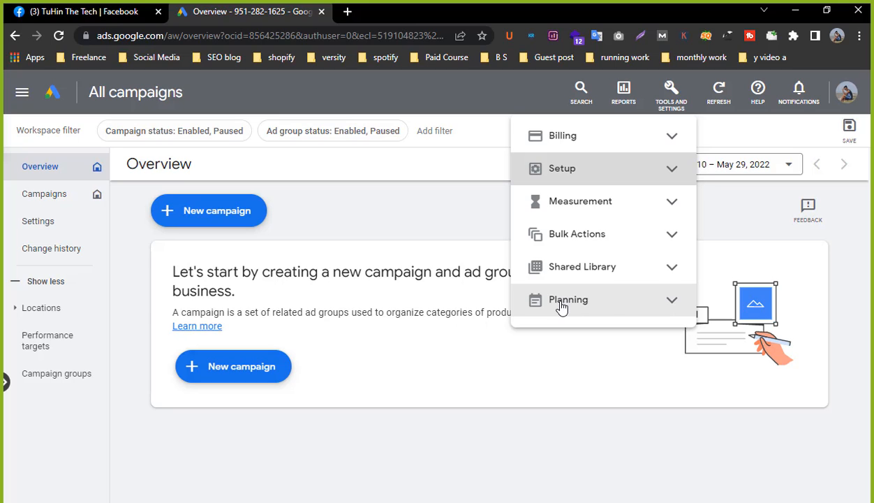
{"action": "left_click", "coordinate": [471, 164]}
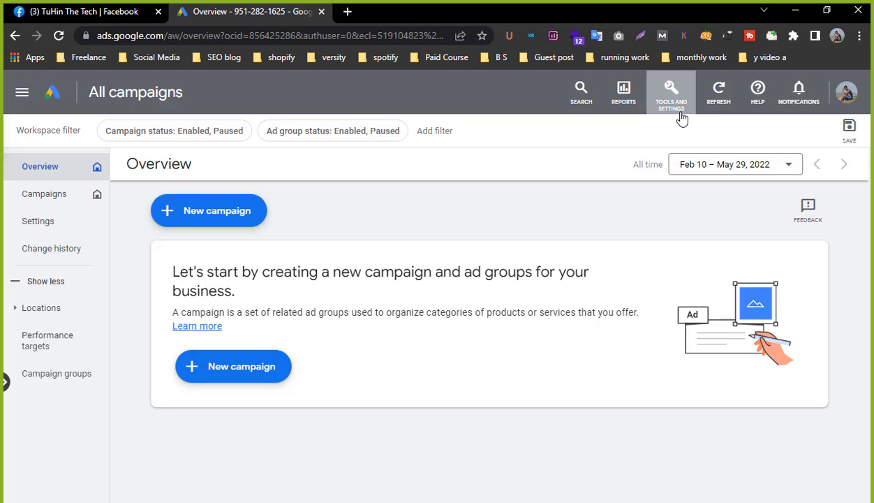
Open Keyword Planner from the Google Ads planning tools
{"action": "left_click", "coordinate": [682, 114]}
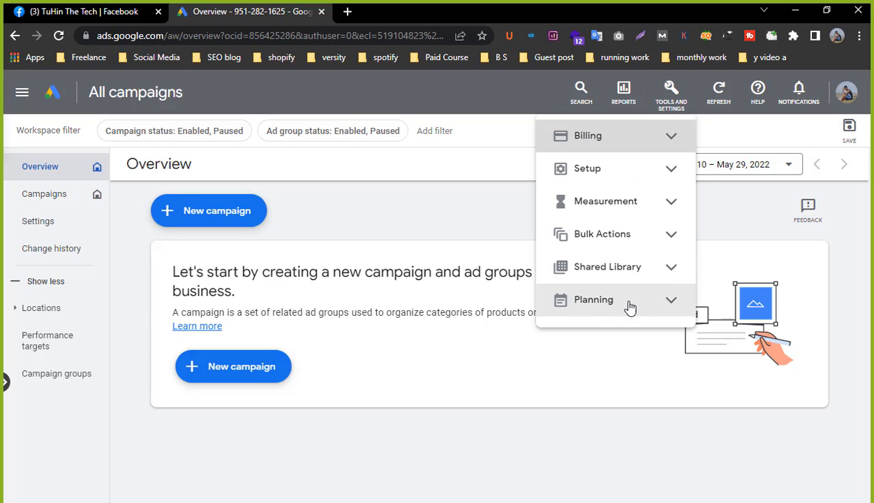
{"action": "left_click", "coordinate": [673, 301]}
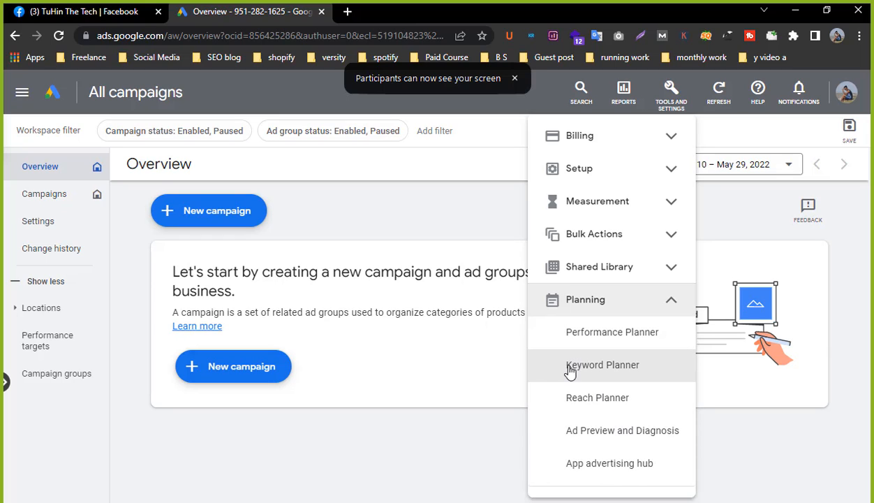
{"action": "left_click", "coordinate": [638, 370]}
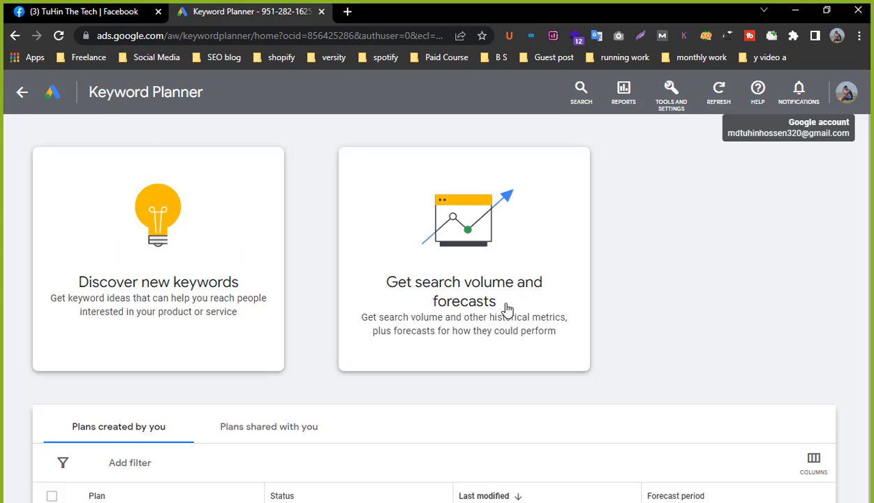
Start discovering new keywords, view the website-based option, and return to starting with keywords
{"action": "right_click", "coordinate": [479, 254]}
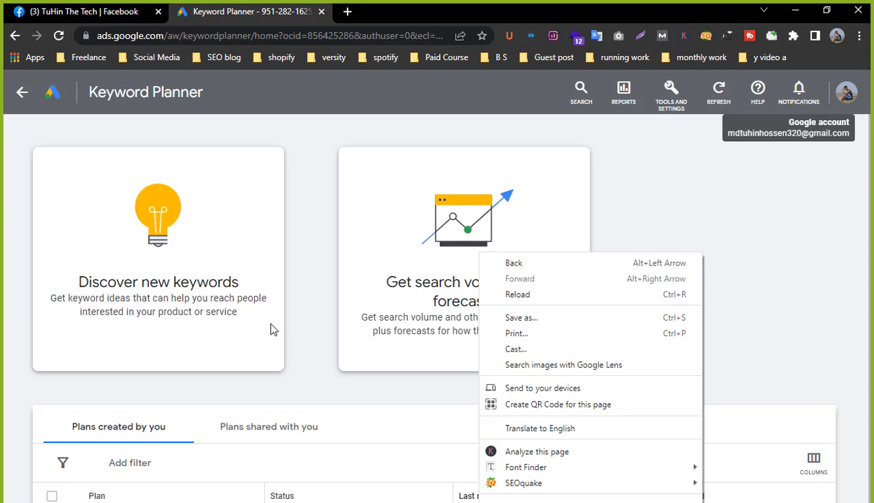
{"action": "left_click", "coordinate": [306, 336]}
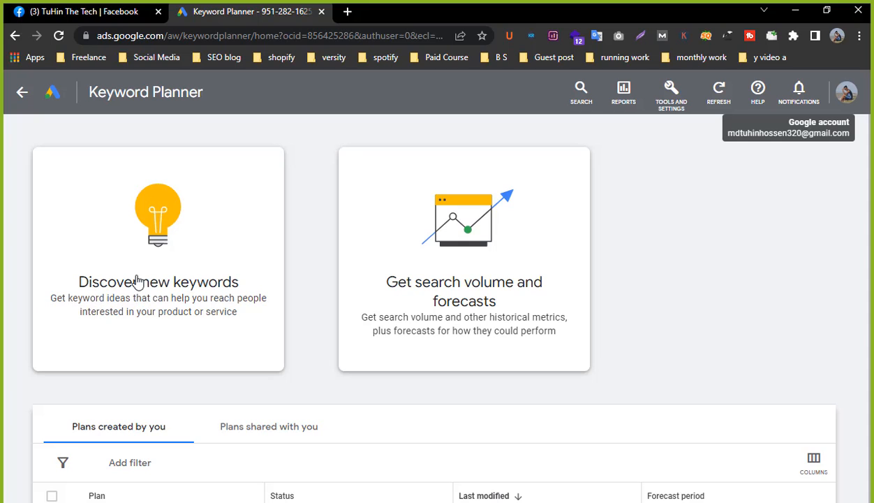
{"action": "left_click", "coordinate": [189, 301]}
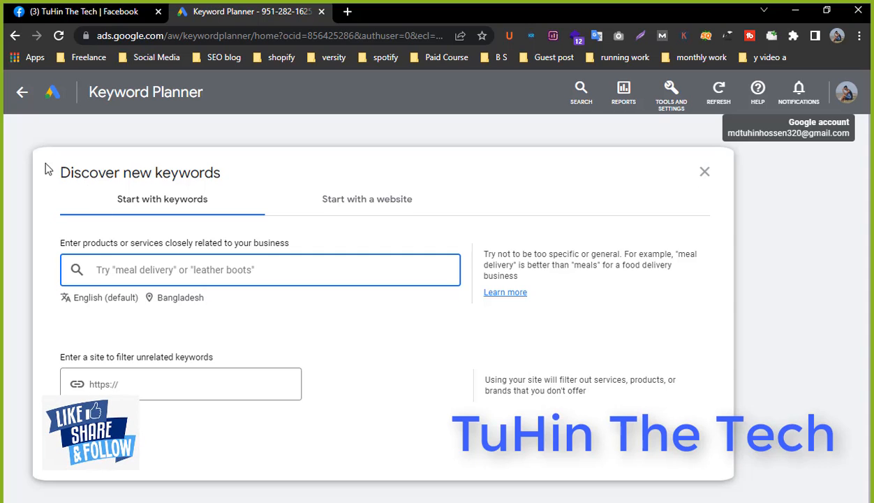
{"action": "scroll", "coordinate": [465, 301], "scroll_direction": "down", "scroll_amount": 3}
{"action": "scroll", "coordinate": [463, 299], "scroll_direction": "up", "scroll_amount": 3}
{"action": "scroll", "coordinate": [460, 310], "scroll_direction": "up", "scroll_amount": 1}
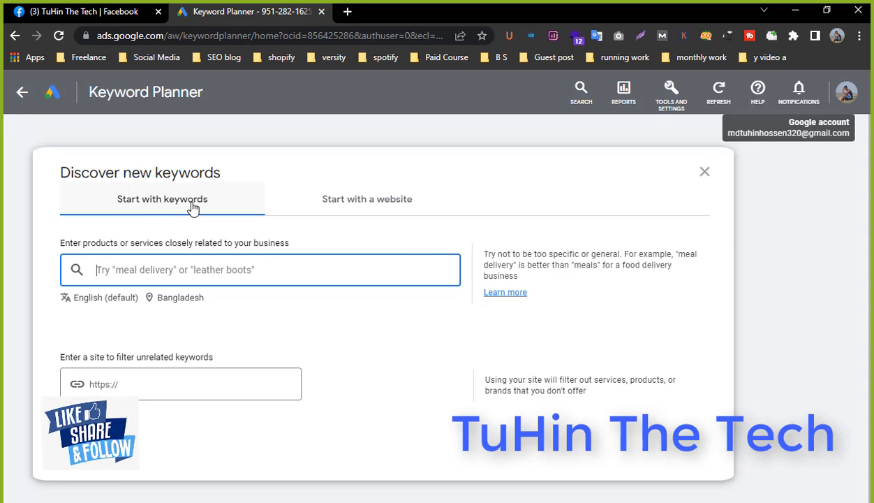
{"action": "left_click", "coordinate": [377, 204]}
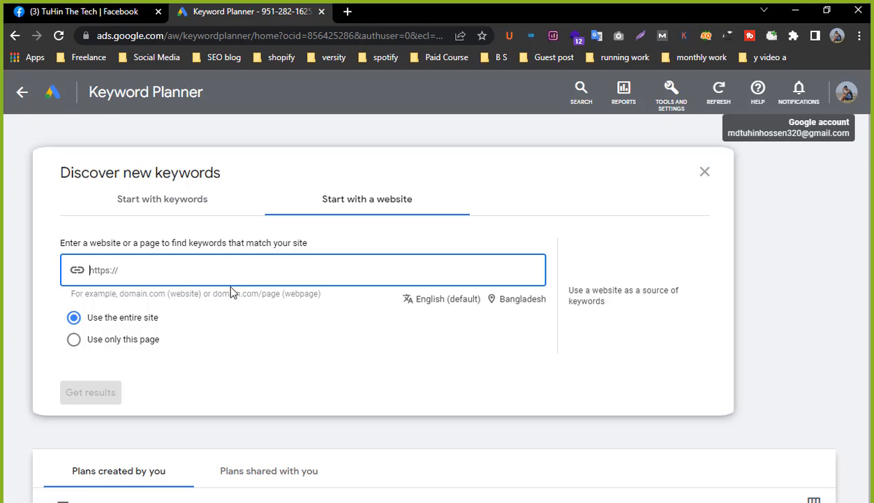
{"action": "left_click", "coordinate": [166, 203]}
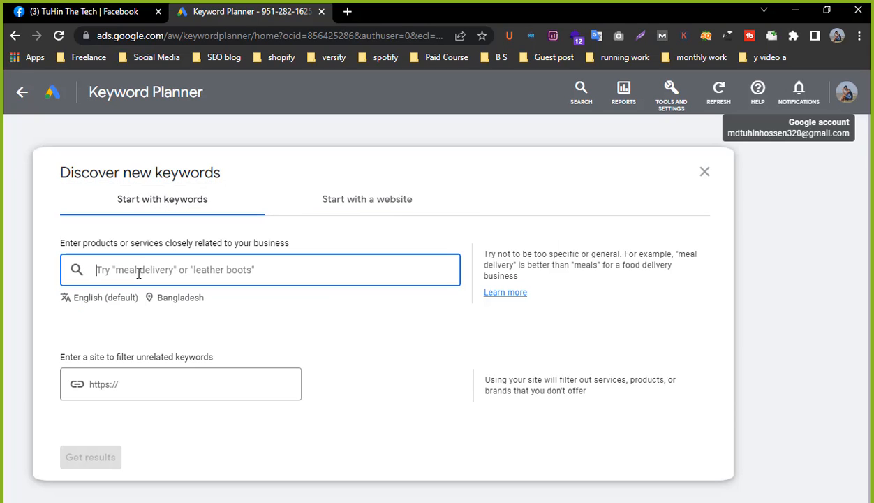
Add "travel bag" as the product keyword for discovering new keywords
{"action": "type", "text": "tr"}
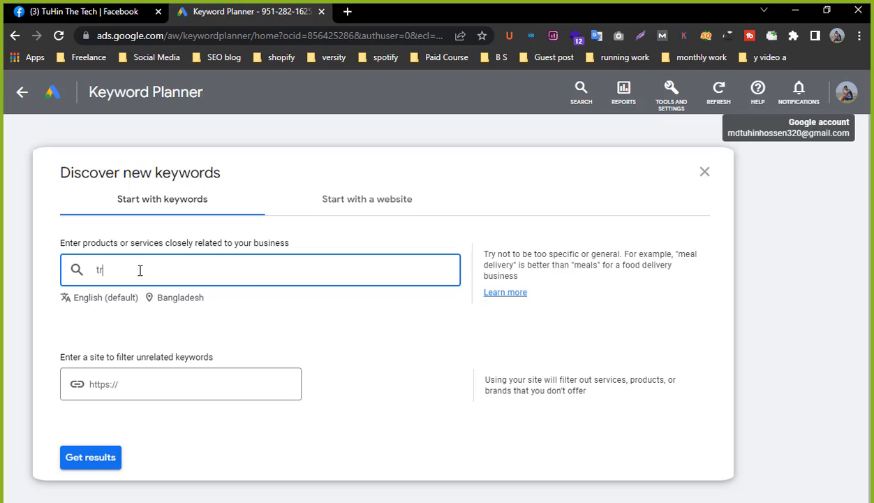
{"action": "type", "text": "avel bag"}
{"action": "key", "text": "Return"}
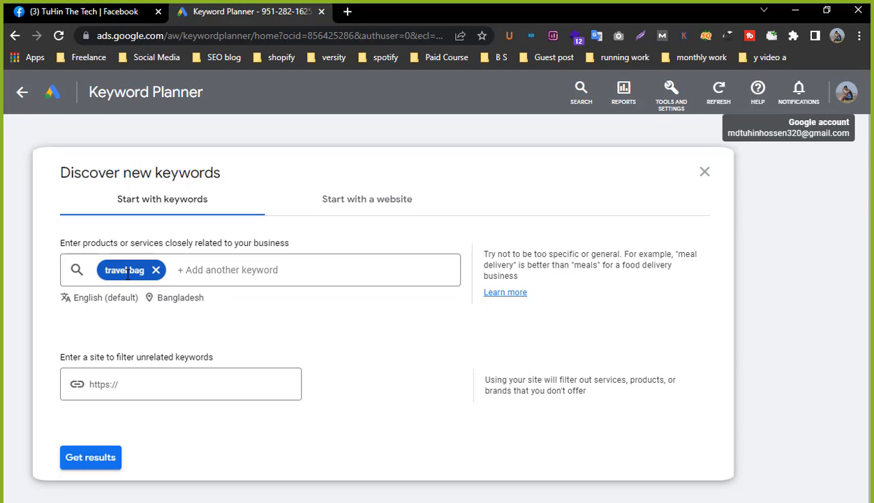
Try adding "women bag" as a second keyword beside "travel bag" and remove it again
{"action": "left_click", "coordinate": [223, 273]}
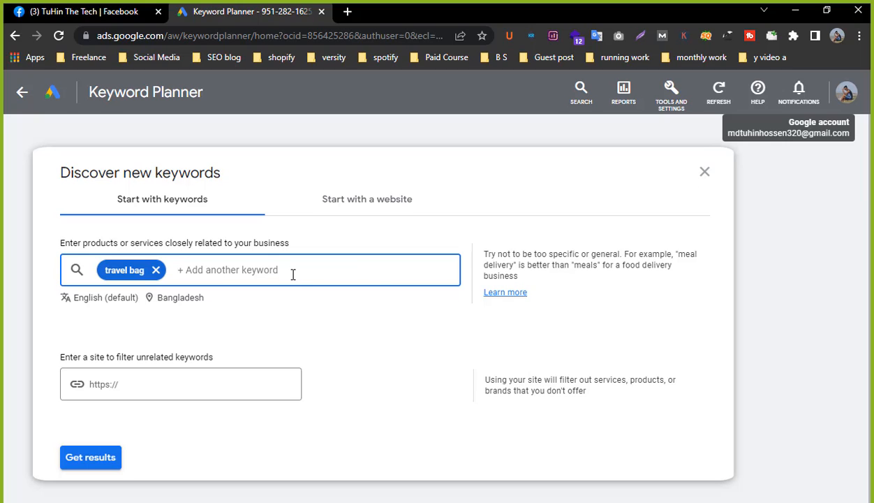
{"action": "type", "text": "wo"}
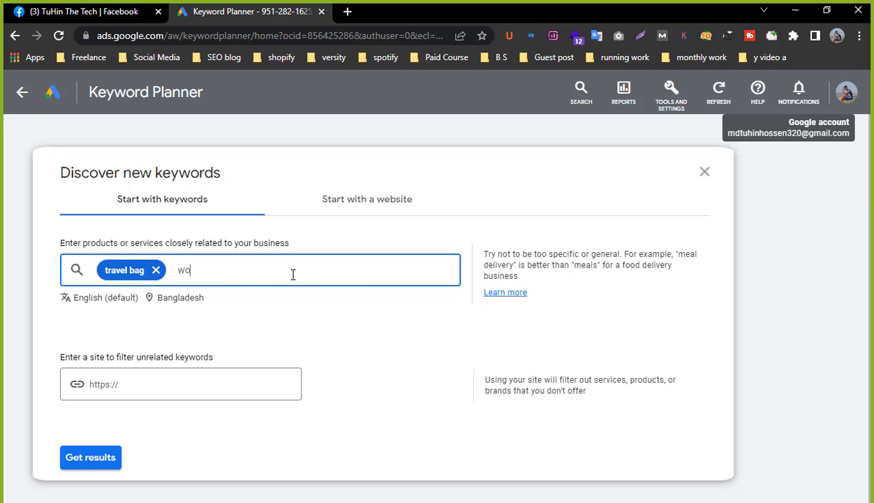
{"action": "type", "text": "men bag"}
{"action": "key", "text": "Return"}
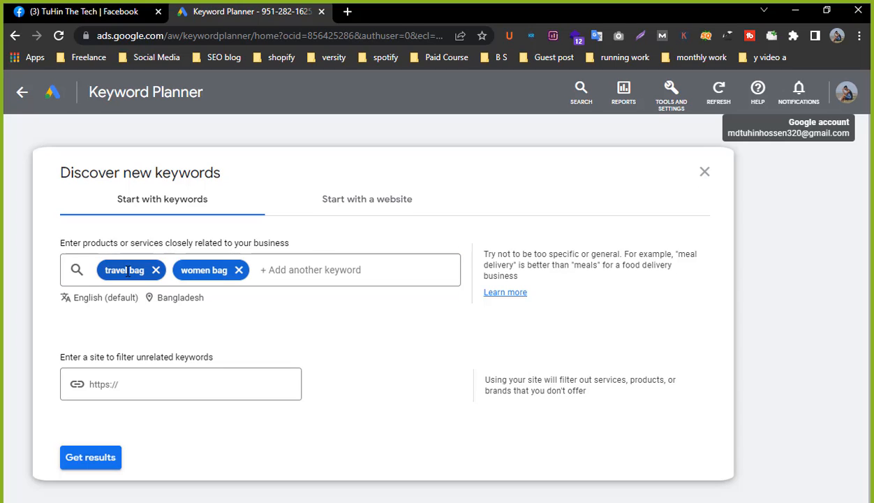
{"action": "left_click", "coordinate": [238, 270]}
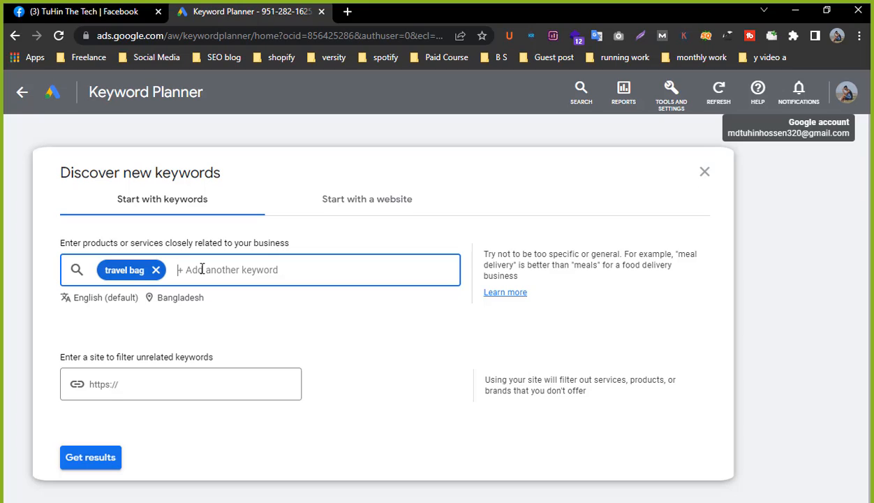
{"action": "type", "text": "wome"}
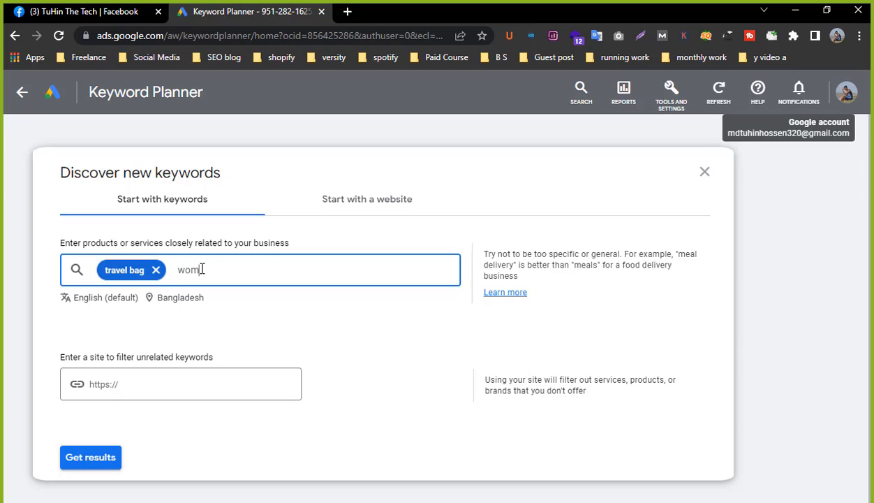
{"action": "type", "text": "n bag"}
{"action": "key", "text": "Return"}
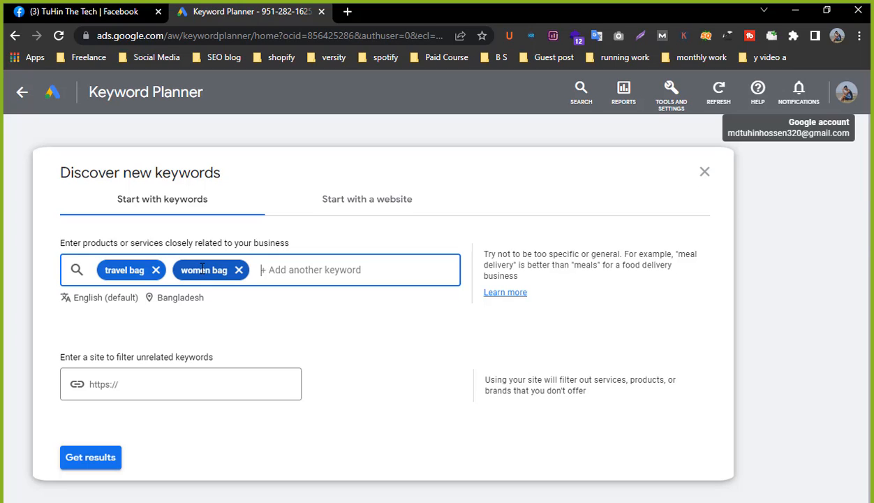
{"action": "left_click", "coordinate": [238, 270]}
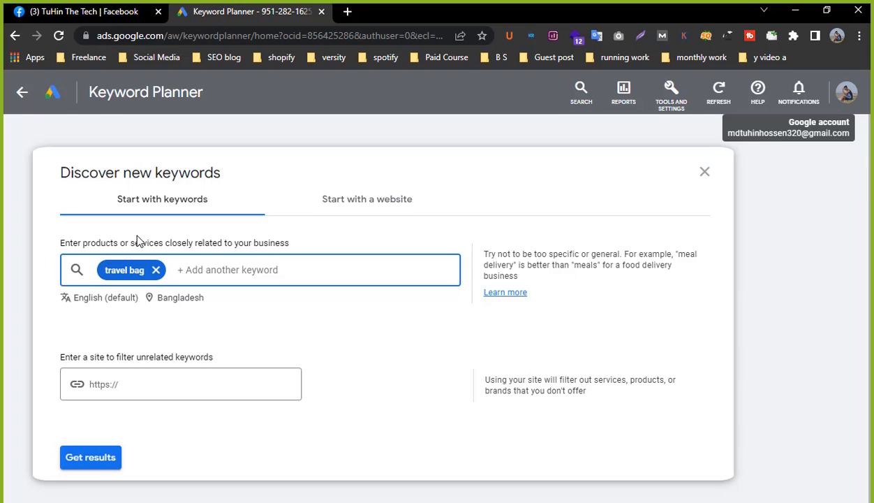
Choose English as the language for the keyword search
{"action": "left_click", "coordinate": [125, 299]}
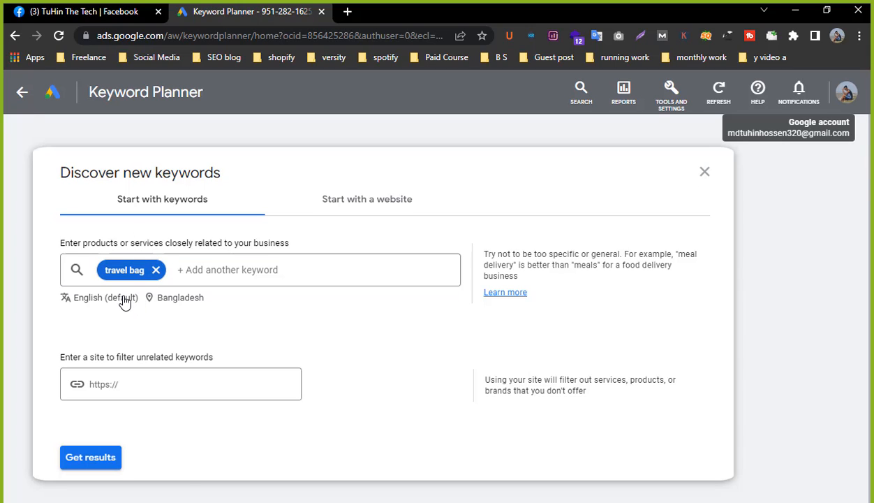
{"action": "scroll", "coordinate": [104, 360], "scroll_direction": "down", "scroll_amount": 2}
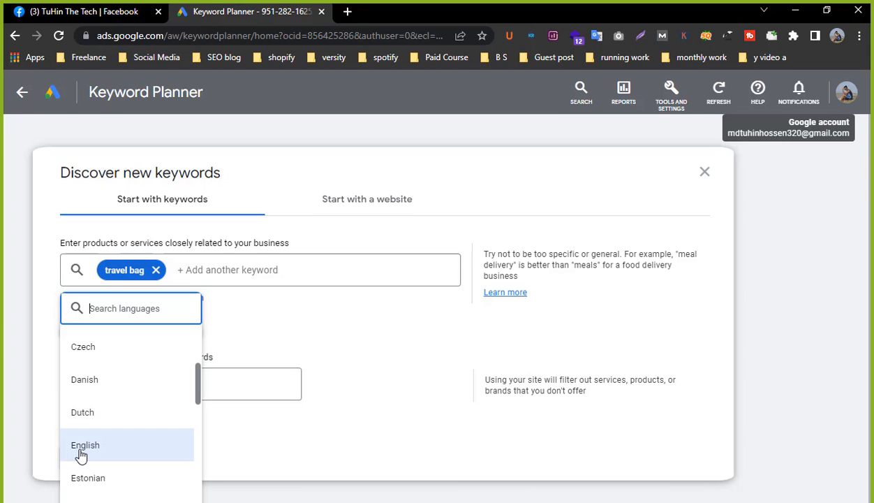
{"action": "left_click", "coordinate": [120, 454]}
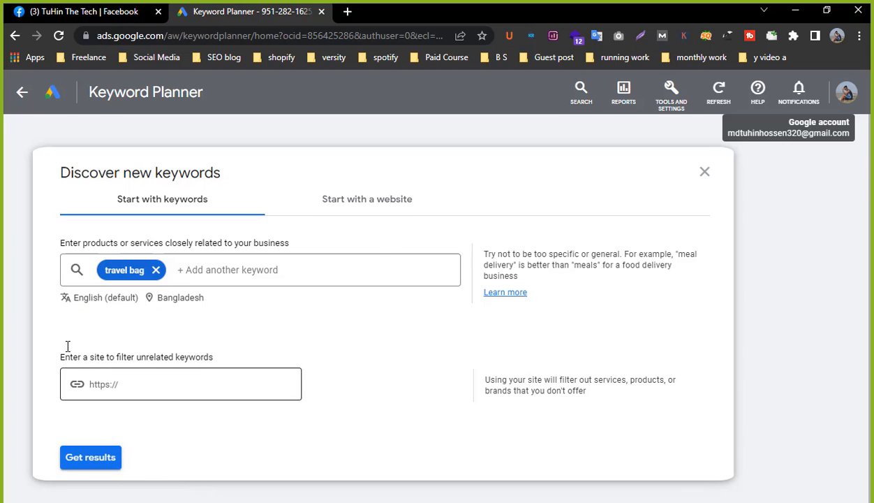
Remove Bangladesh from the targeted locations of the keyword search
{"action": "left_click", "coordinate": [181, 300]}
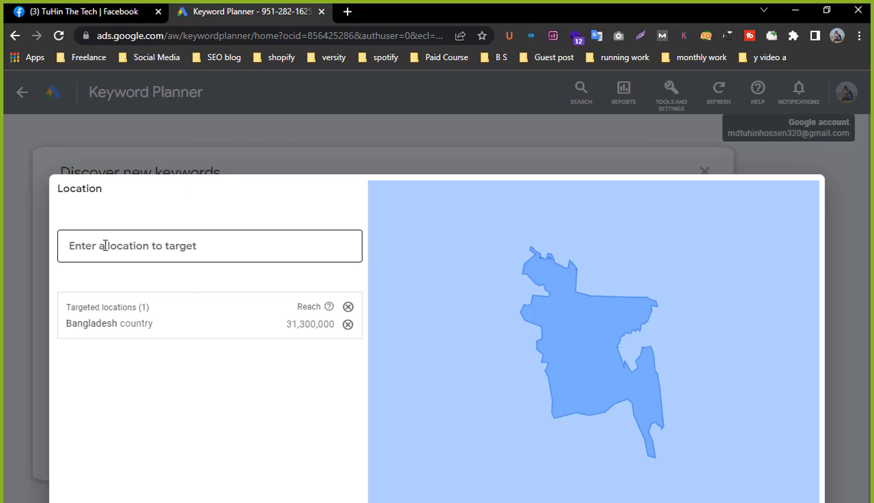
{"action": "left_click", "coordinate": [348, 324]}
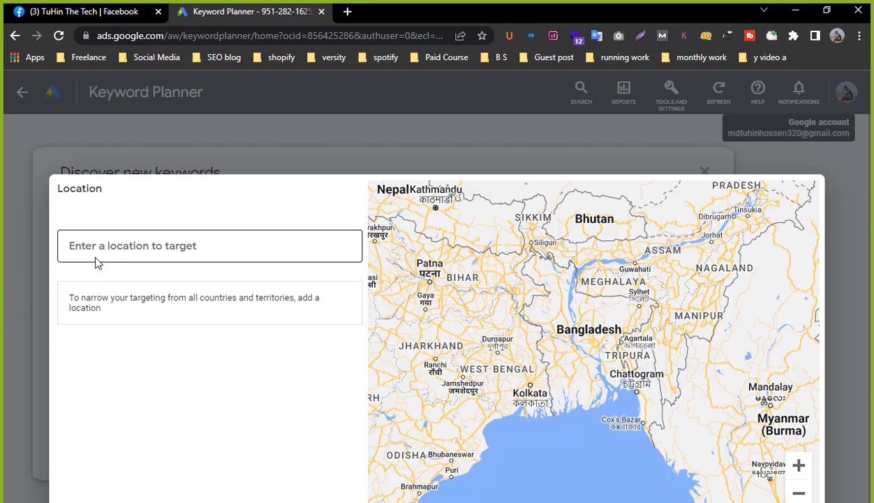
Try targeting the United States as the location and remove it again
{"action": "left_click", "coordinate": [116, 250]}
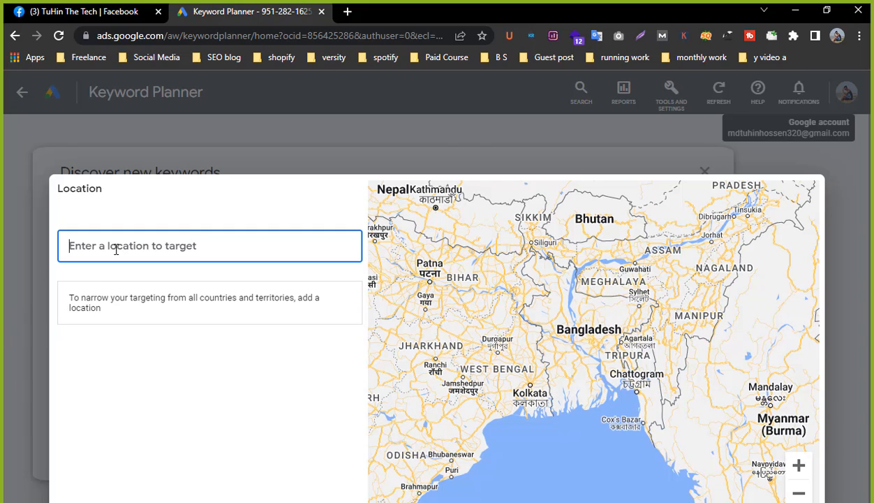
{"action": "type", "text": "unit"}
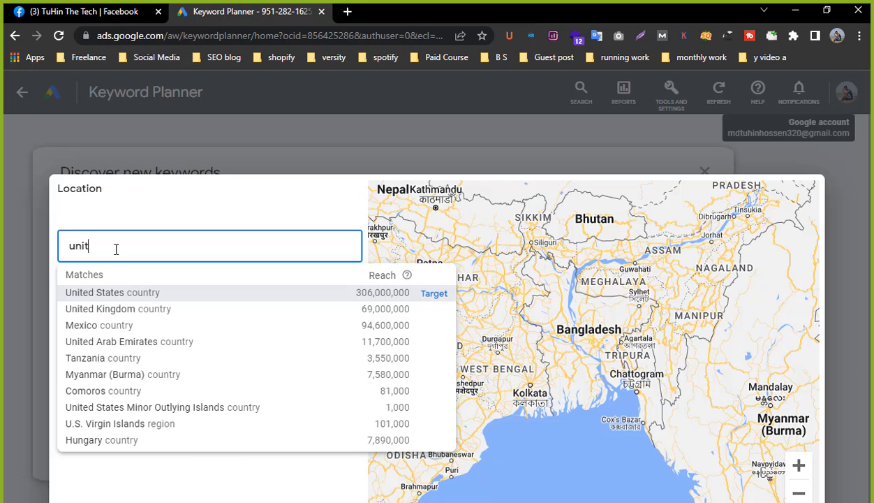
{"action": "type", "text": "e"}
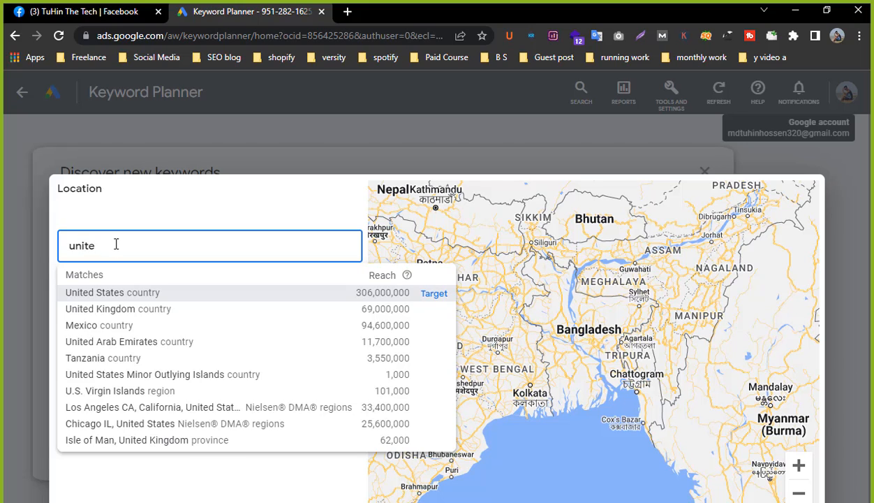
{"action": "left_click", "coordinate": [160, 295]}
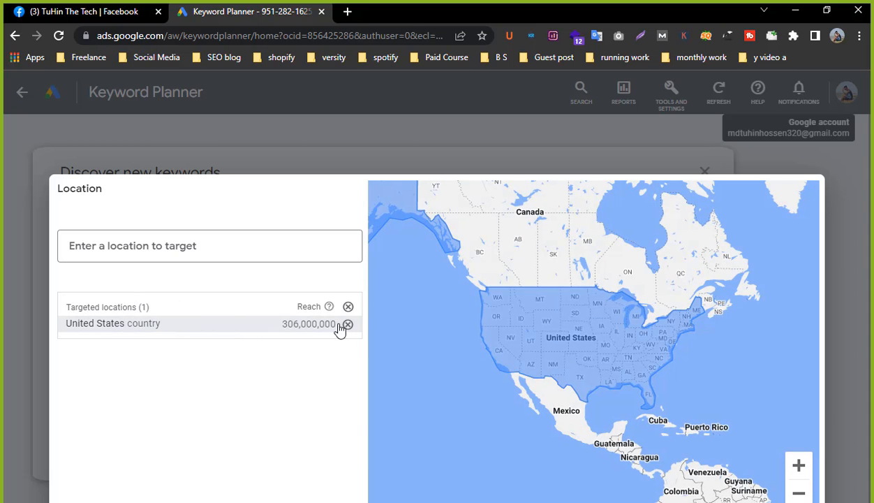
{"action": "left_click", "coordinate": [348, 324]}
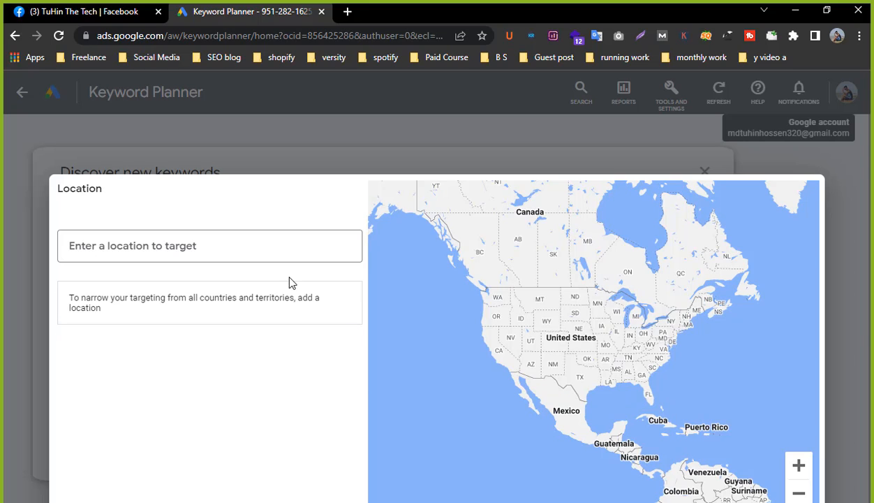
Target the United Kingdom as the location for the keyword search and save the location setting
{"action": "left_click", "coordinate": [255, 249]}
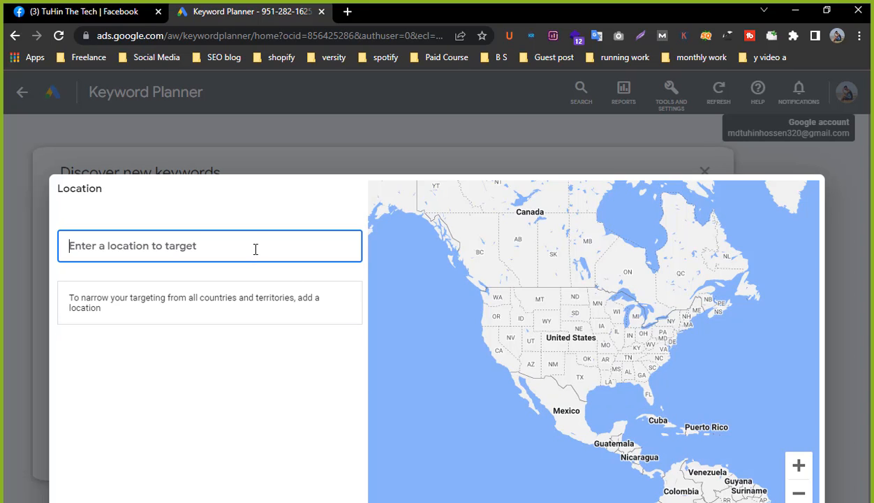
{"action": "type", "text": "united"}
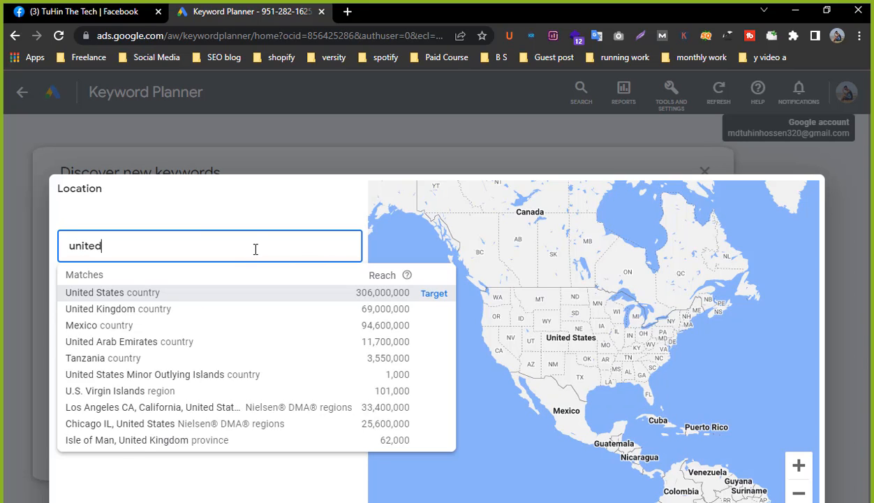
{"action": "left_click", "coordinate": [158, 308]}
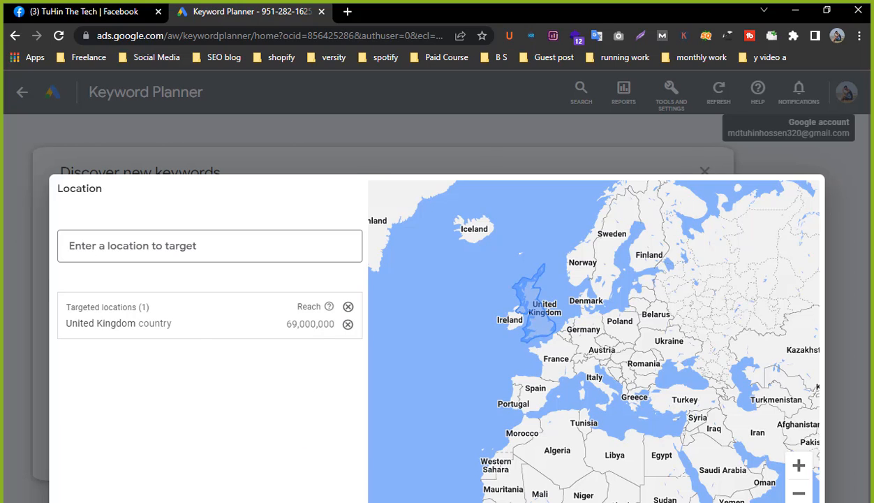
{"action": "left_click", "coordinate": [91, 499]}
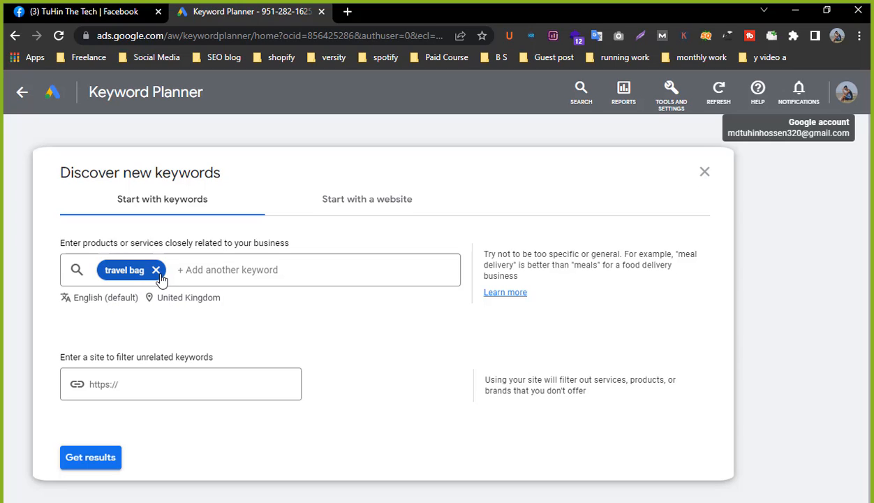
Get the keyword ideas for "travel bag", leaving the site filter empty
{"action": "scroll", "coordinate": [184, 331], "scroll_direction": "down", "scroll_amount": 2}
{"action": "scroll", "coordinate": [185, 329], "scroll_direction": "up", "scroll_amount": 1}
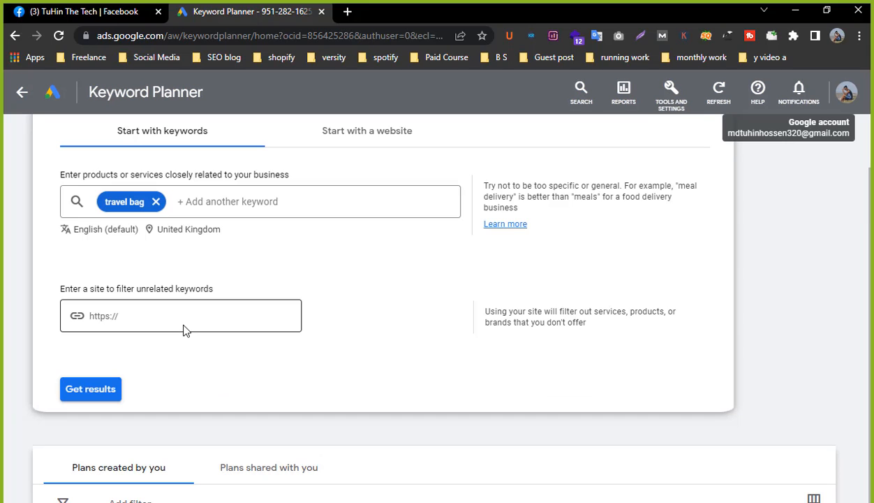
{"action": "left_click", "coordinate": [105, 307]}
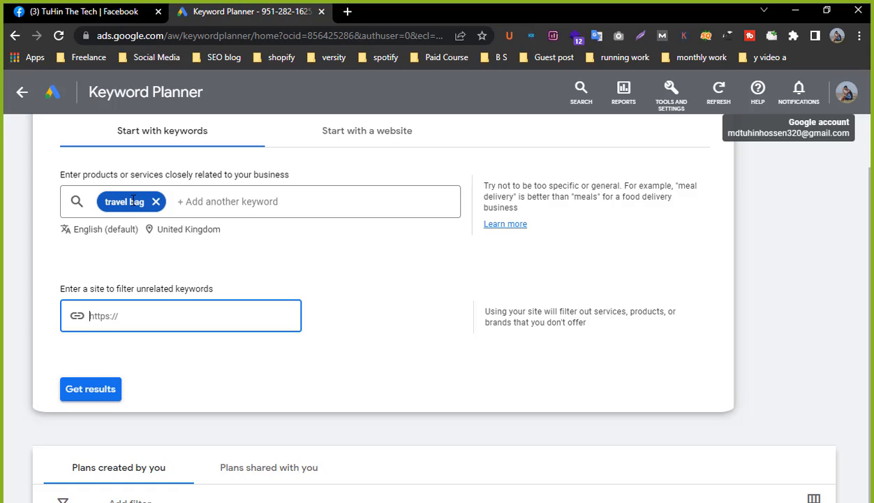
{"action": "left_click", "coordinate": [112, 395]}
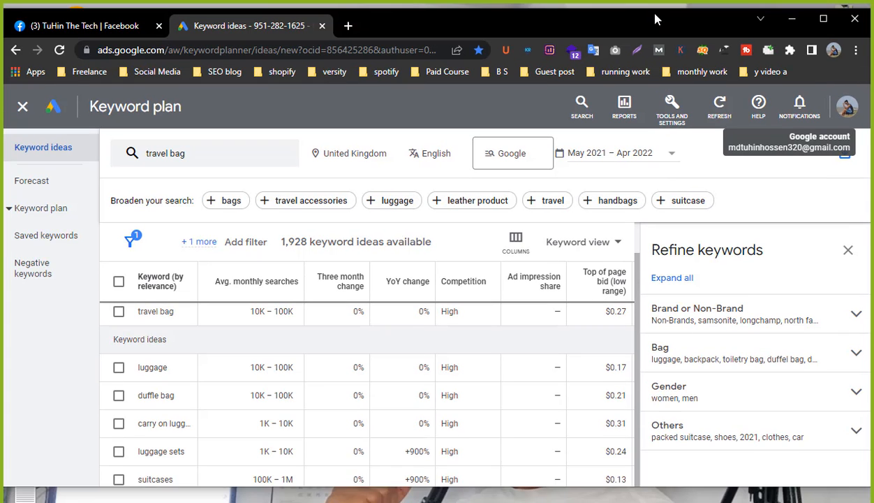
Look through the list of keyword ideas for "travel bag" and their average monthly searches
{"action": "scroll", "coordinate": [396, 371], "scroll_direction": "down", "scroll_amount": 5}
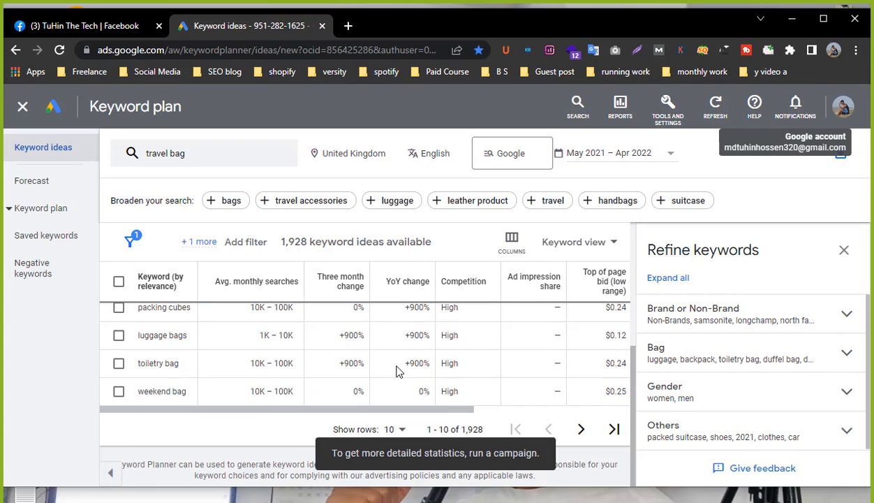
{"action": "scroll", "coordinate": [396, 371], "scroll_direction": "up", "scroll_amount": 5}
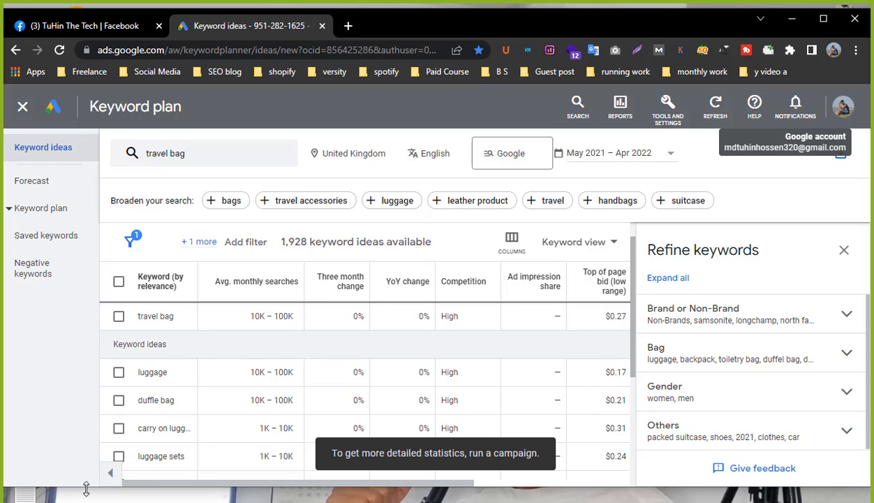
{"action": "left_click_drag", "start_coordinate": [86, 489], "coordinate": [90, 502]}
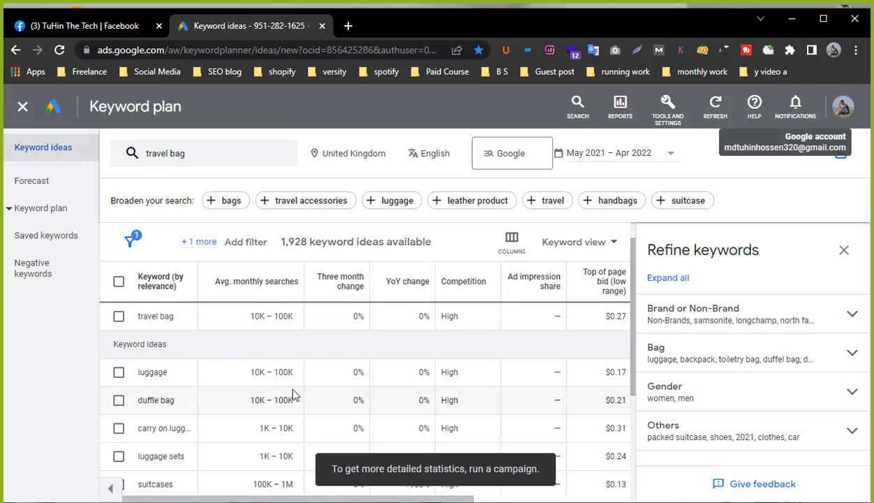
{"action": "scroll", "coordinate": [300, 371], "scroll_direction": "up", "scroll_amount": 1}
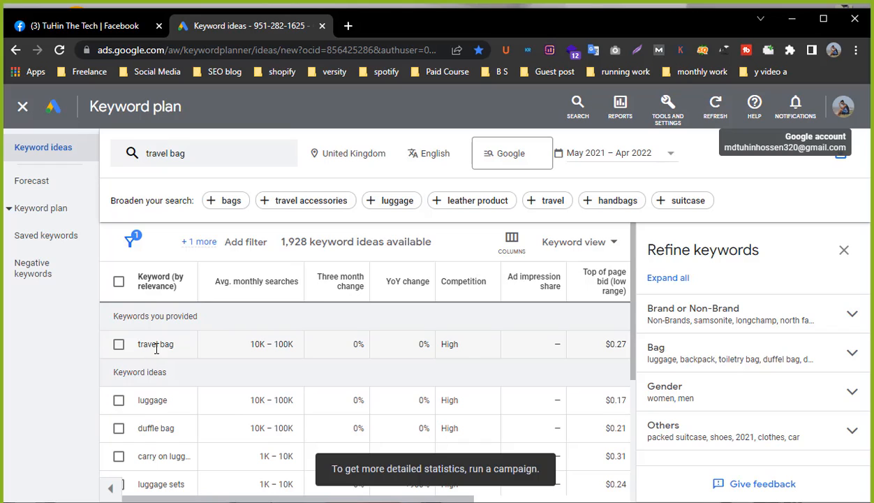
{"action": "scroll", "coordinate": [166, 421], "scroll_direction": "down", "scroll_amount": 2}
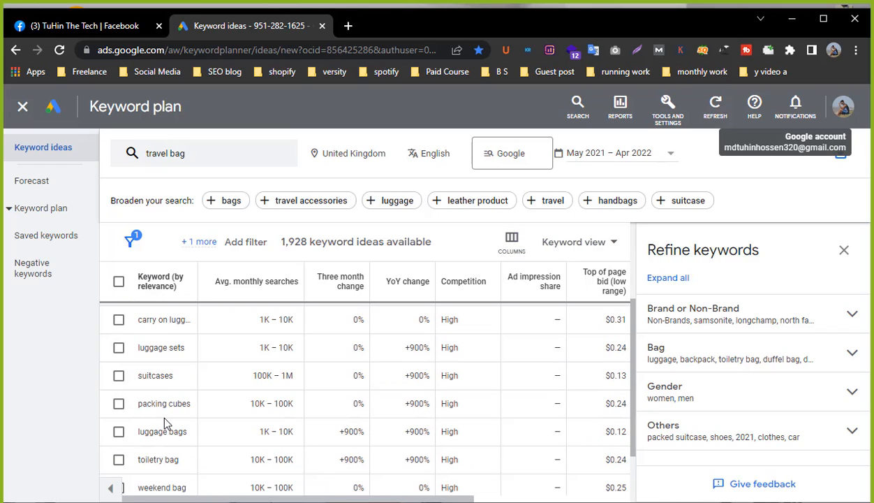
{"action": "scroll", "coordinate": [168, 419], "scroll_direction": "down", "scroll_amount": 2}
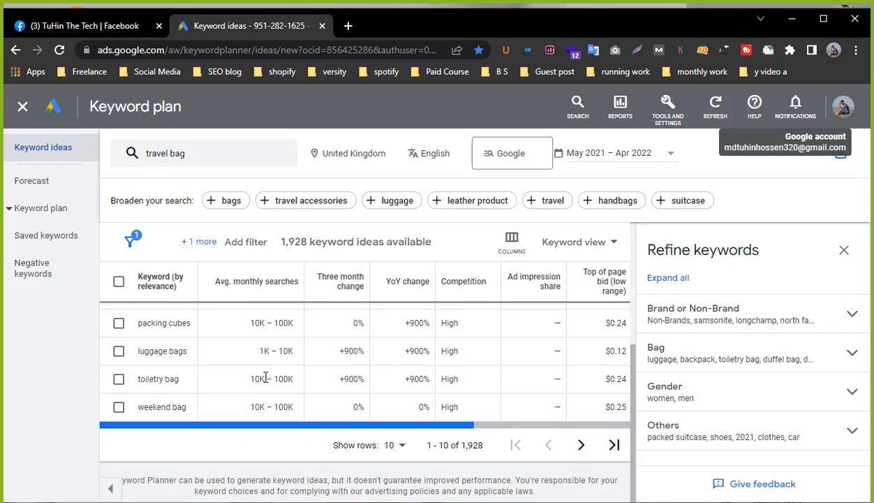
{"action": "scroll", "coordinate": [333, 377], "scroll_direction": "up", "scroll_amount": 5}
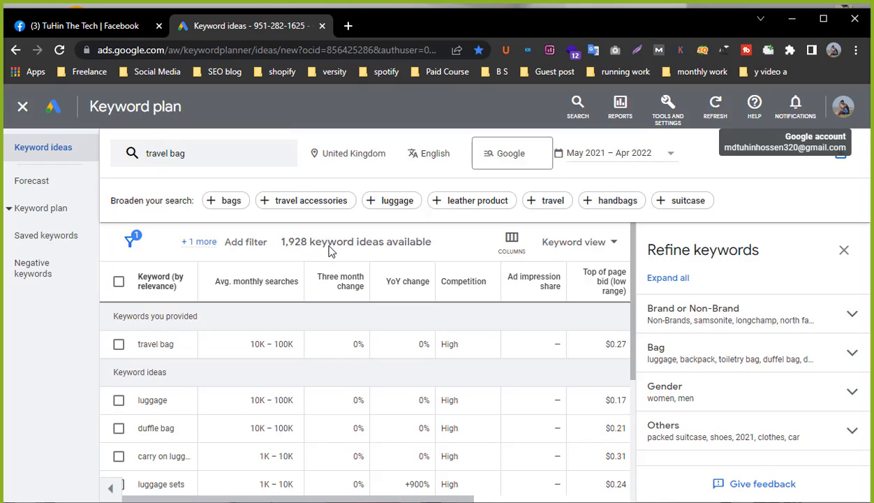
Try sorting the keyword ideas by average monthly searches and by YoY change, and read the YoY change description
{"action": "left_click", "coordinate": [250, 293]}
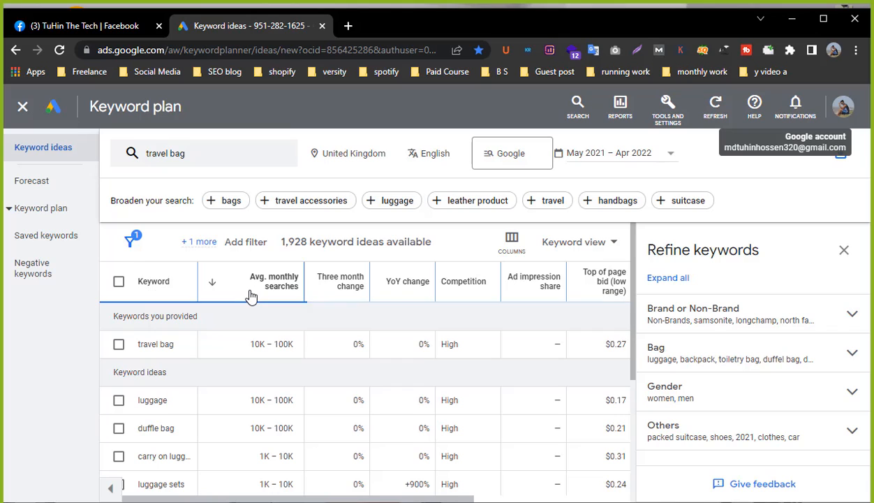
{"action": "left_click", "coordinate": [320, 283]}
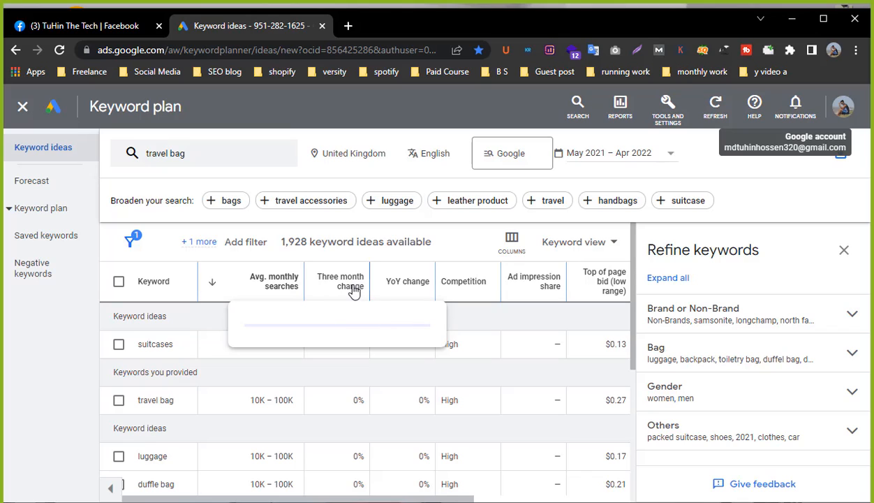
{"action": "left_click", "coordinate": [423, 290]}
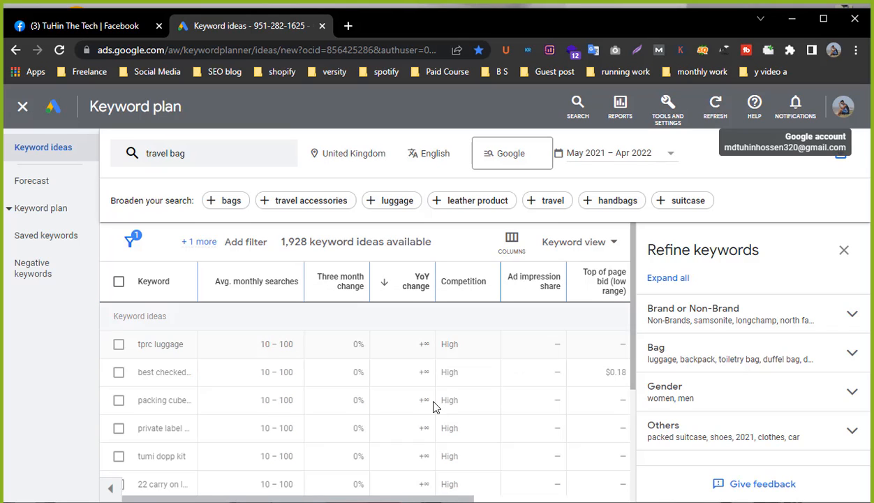
{"action": "scroll", "coordinate": [433, 372], "scroll_direction": "down", "scroll_amount": 1}
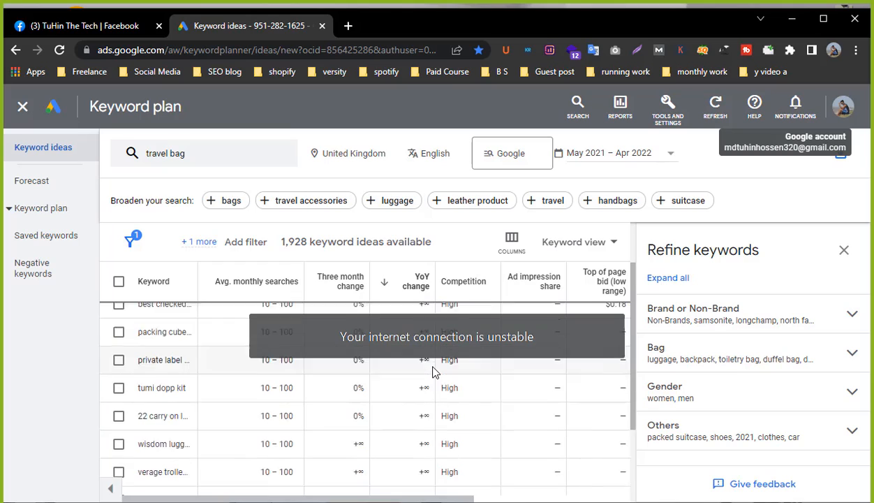
{"action": "scroll", "coordinate": [377, 370], "scroll_direction": "up", "scroll_amount": 1}
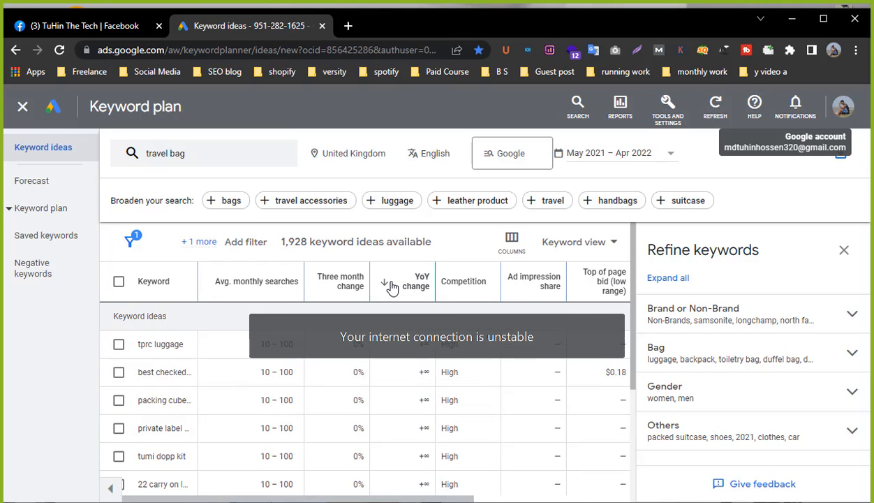
{"action": "mouse_move", "coordinate": [400, 284]}
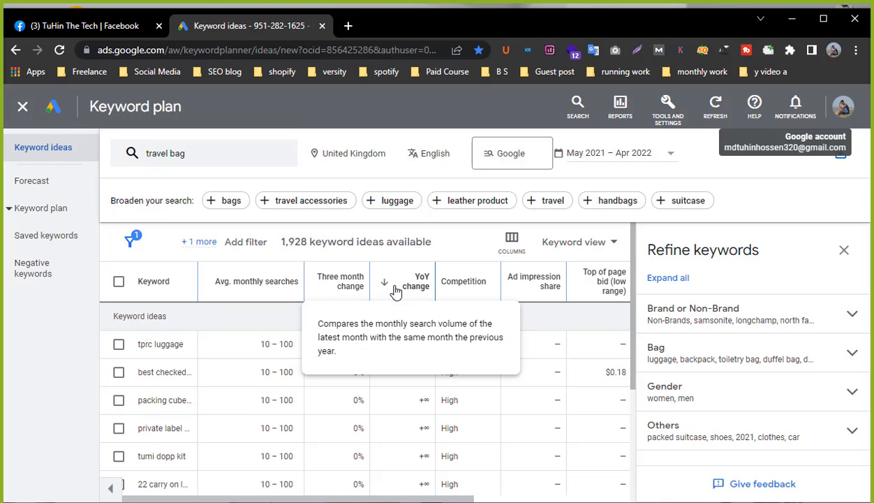
Sort the keyword ideas by competition and view the ad impression share and the remaining columns
{"action": "left_click", "coordinate": [455, 286]}
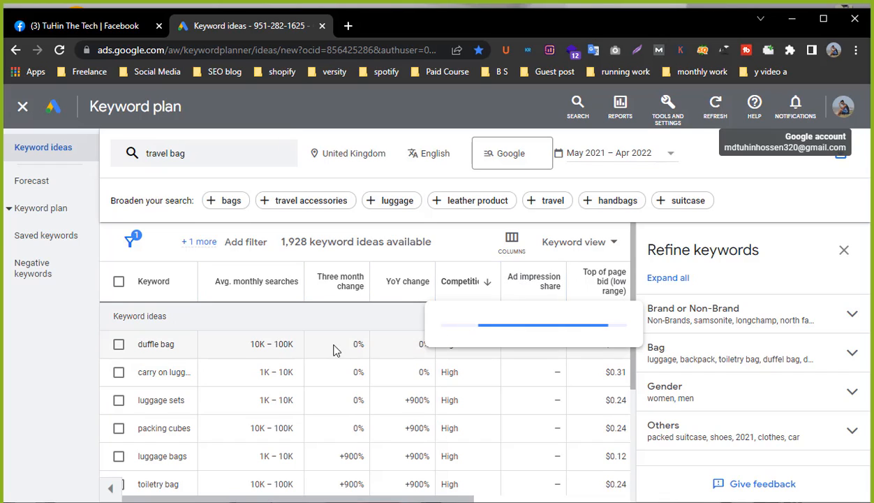
{"action": "mouse_move", "coordinate": [548, 289]}
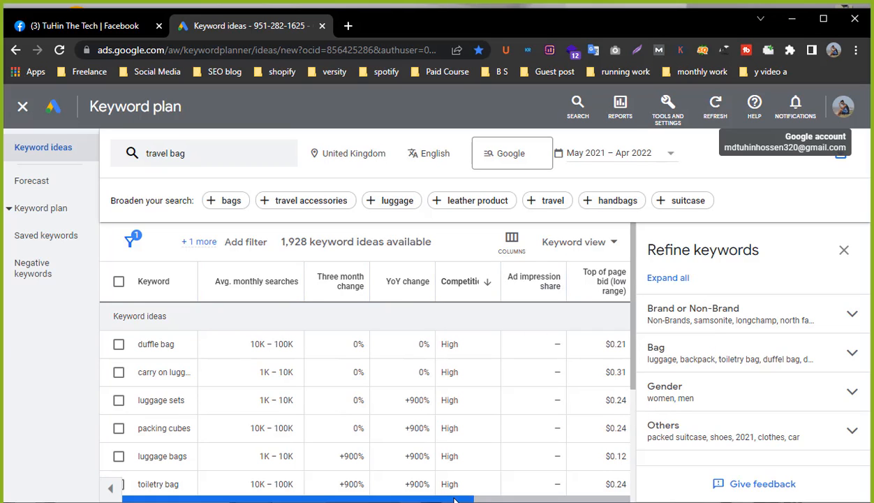
{"action": "left_click_drag", "start_coordinate": [454, 500], "coordinate": [571, 500]}
{"action": "left_click_drag", "start_coordinate": [629, 499], "coordinate": [448, 498]}
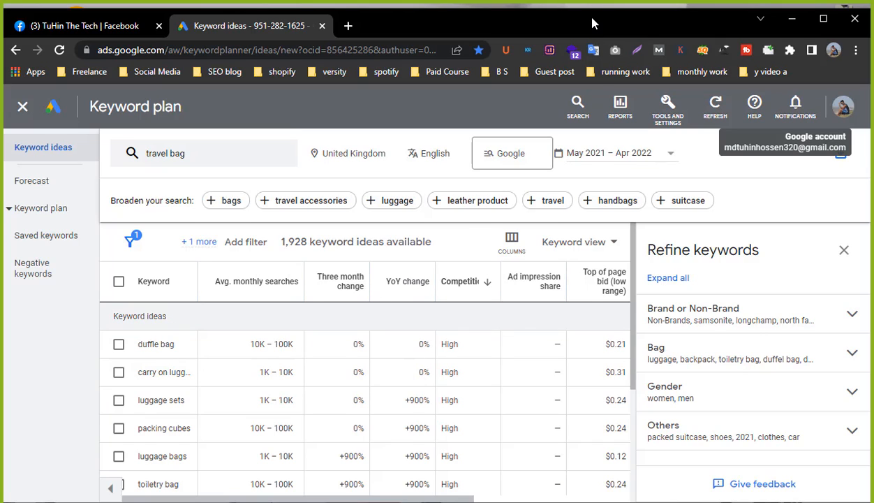
Close the Refine keywords suggestions and examine the low and high top of page bids for the keyword ideas
{"action": "left_click", "coordinate": [844, 250]}
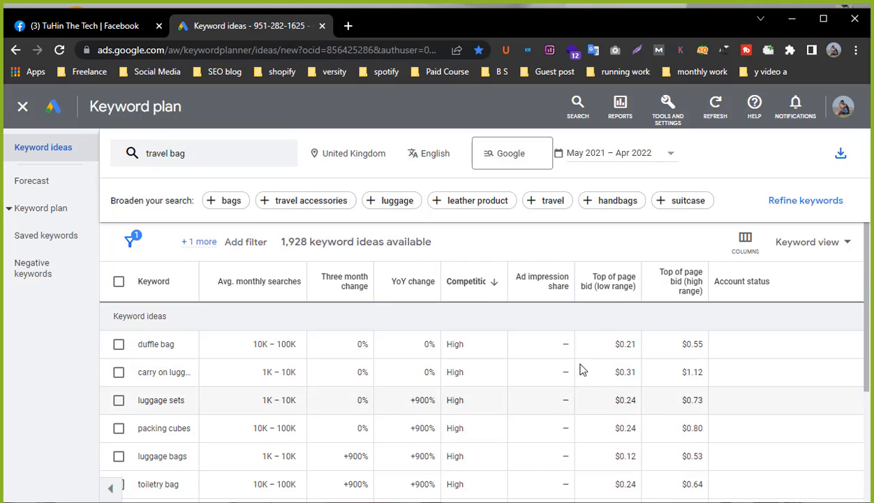
{"action": "mouse_move", "coordinate": [611, 293]}
{"action": "scroll", "coordinate": [626, 415], "scroll_direction": "down", "scroll_amount": 3}
{"action": "scroll", "coordinate": [666, 374], "scroll_direction": "down", "scroll_amount": 2}
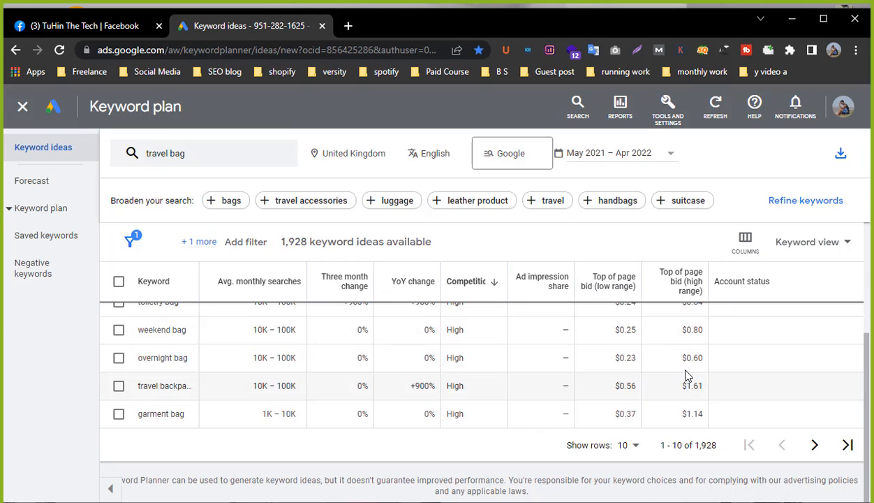
Compare the low and high top of page bids for the "carry on luggage" and "luggage sets" keyword ideas
{"action": "scroll", "coordinate": [687, 327], "scroll_direction": "up", "scroll_amount": 2}
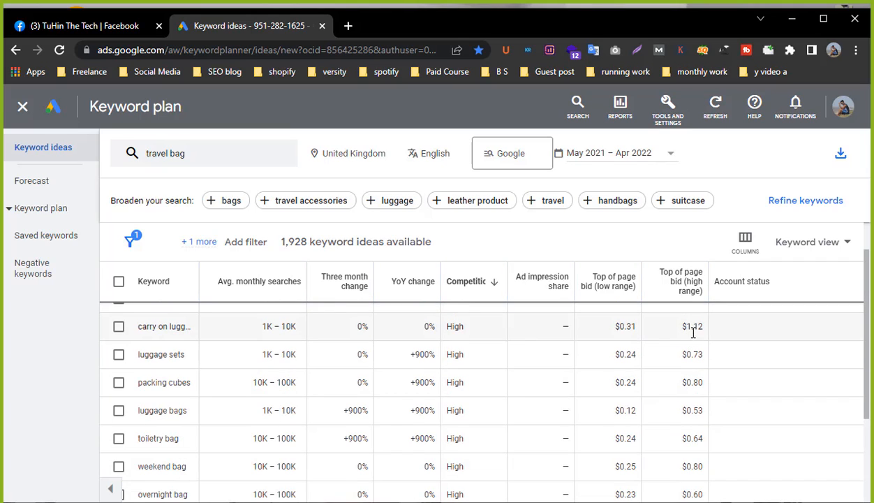
{"action": "left_click_drag", "start_coordinate": [611, 326], "coordinate": [635, 326]}
{"action": "left_click", "coordinate": [688, 330]}
{"action": "left_click_drag", "start_coordinate": [676, 326], "coordinate": [702, 326]}
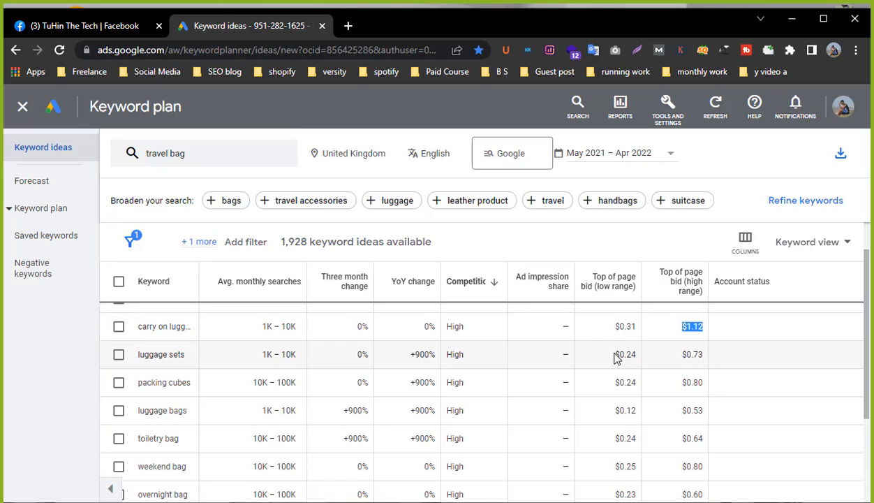
{"action": "left_click_drag", "start_coordinate": [618, 354], "coordinate": [631, 354]}
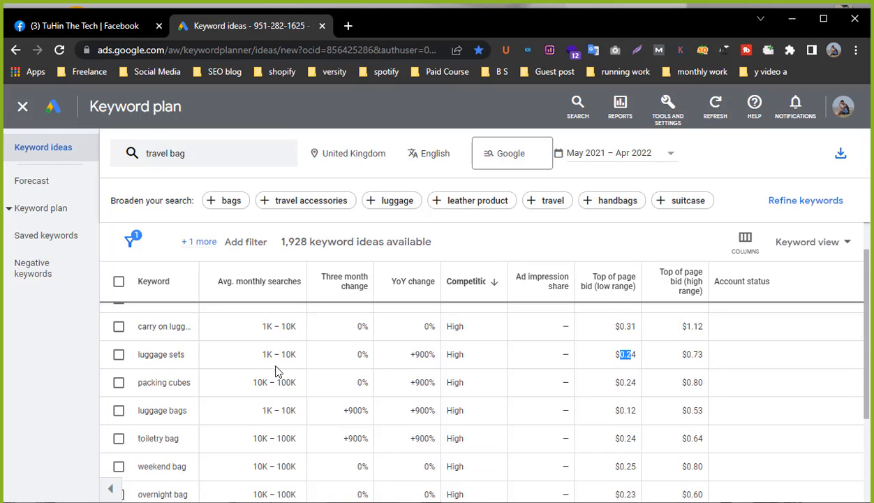
{"action": "scroll", "coordinate": [207, 411], "scroll_direction": "up", "scroll_amount": 1}
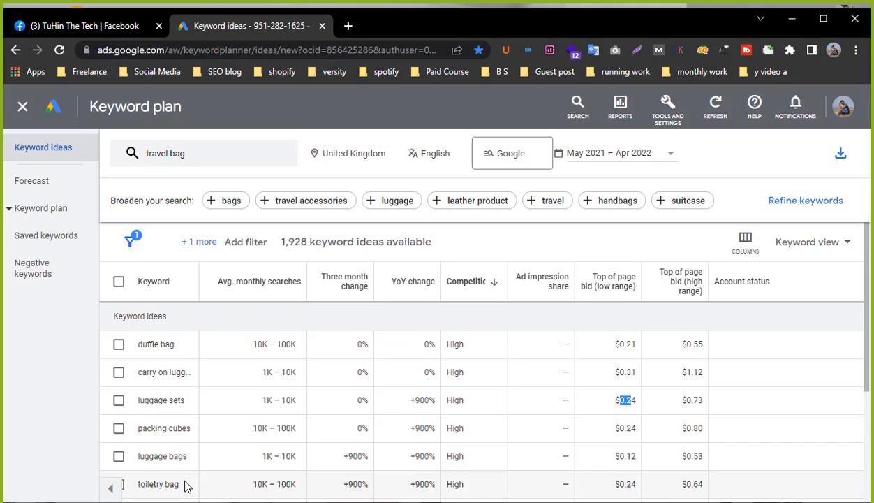
Look through the first and second pages of keyword ideas and return to the first page
{"action": "scroll", "coordinate": [185, 451], "scroll_direction": "down", "scroll_amount": 5}
{"action": "scroll", "coordinate": [615, 447], "scroll_direction": "up", "scroll_amount": 5}
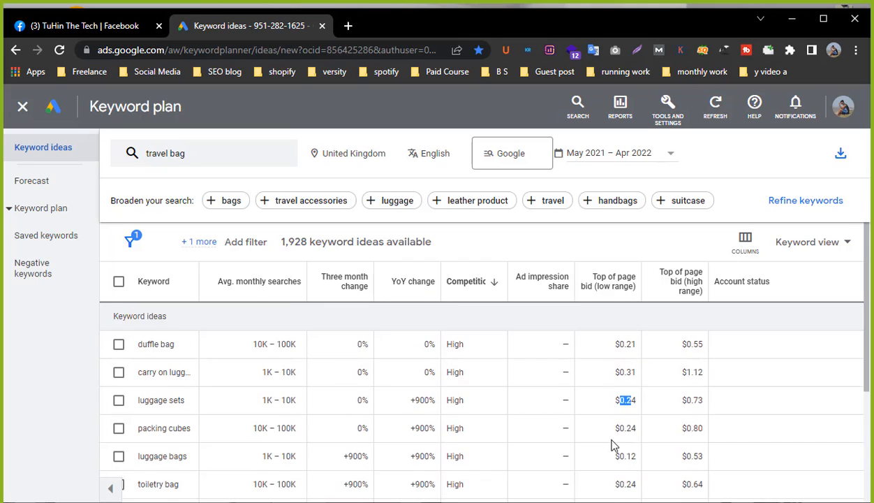
{"action": "scroll", "coordinate": [807, 466], "scroll_direction": "down", "scroll_amount": 5}
{"action": "left_click", "coordinate": [815, 445]}
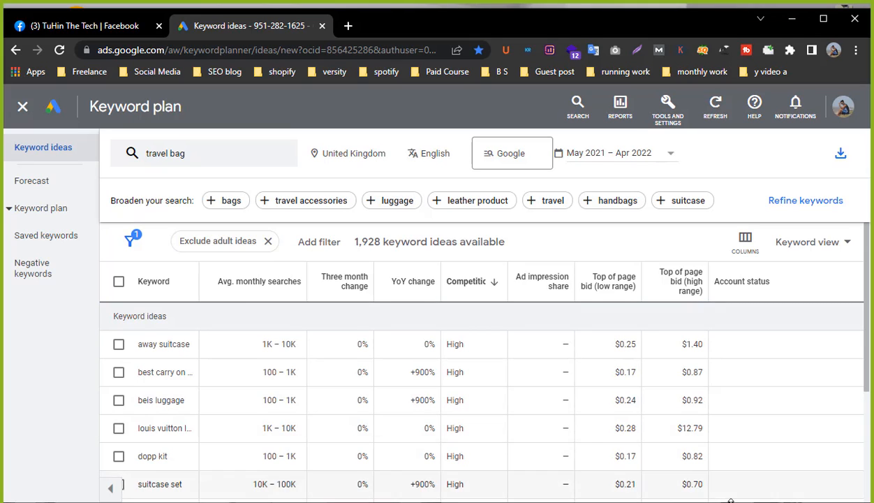
{"action": "scroll", "coordinate": [752, 469], "scroll_direction": "down", "scroll_amount": 3}
{"action": "left_click", "coordinate": [782, 445]}
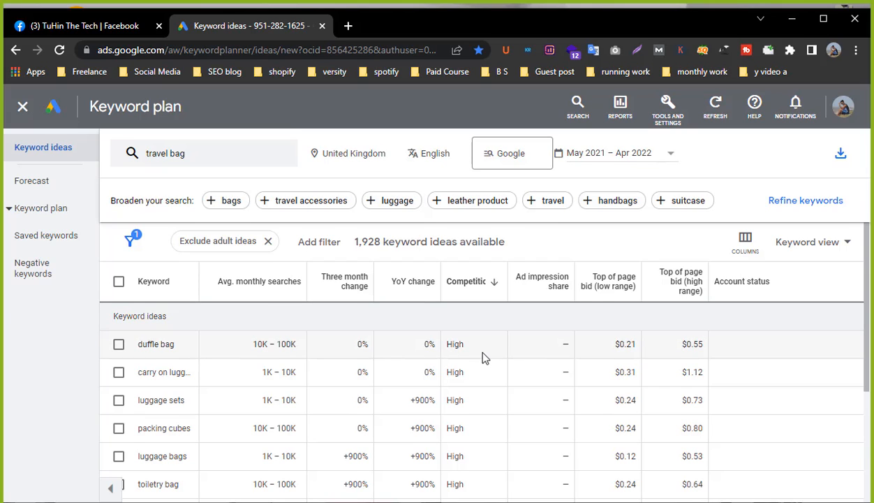
{"action": "scroll", "coordinate": [475, 349], "scroll_direction": "down", "scroll_amount": 2}
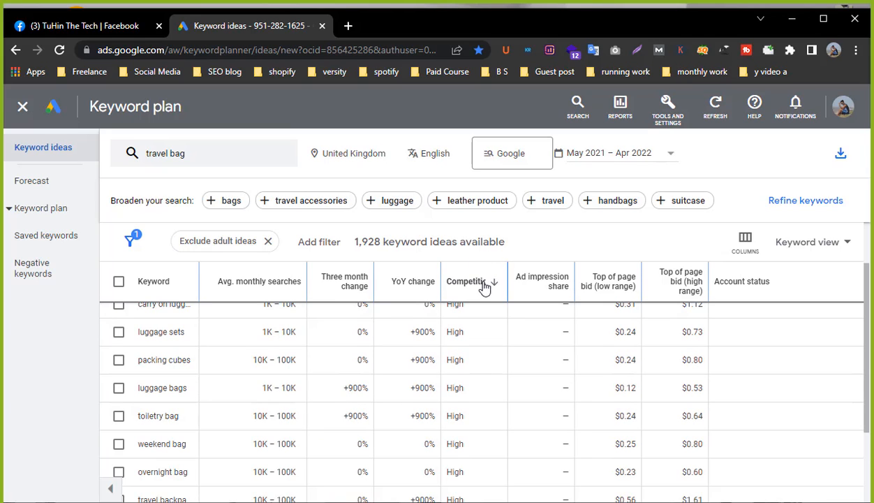
View the available filter options and check the competition levels on the first two pages of keyword ideas
{"action": "left_click", "coordinate": [135, 246]}
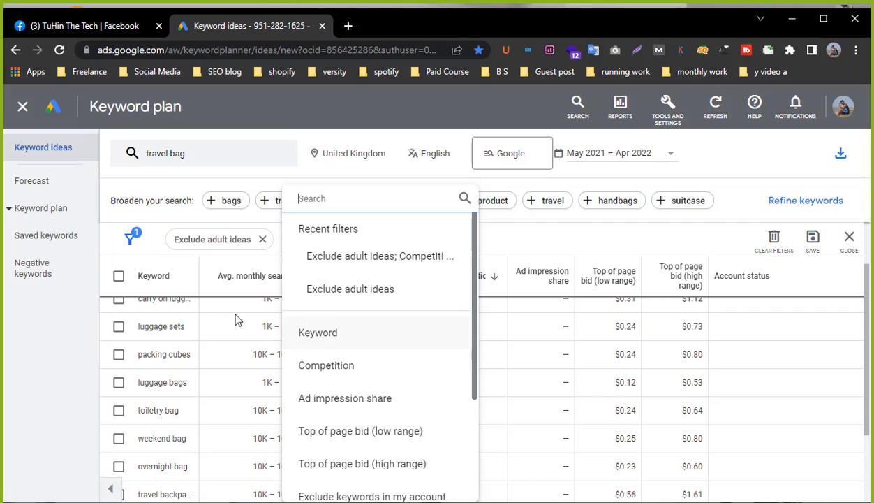
{"action": "left_click", "coordinate": [74, 356]}
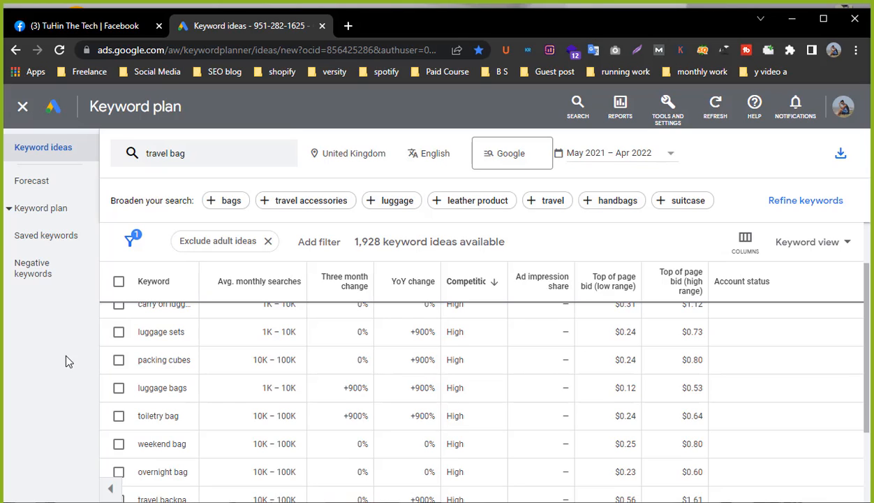
{"action": "scroll", "coordinate": [342, 358], "scroll_direction": "up", "scroll_amount": 2}
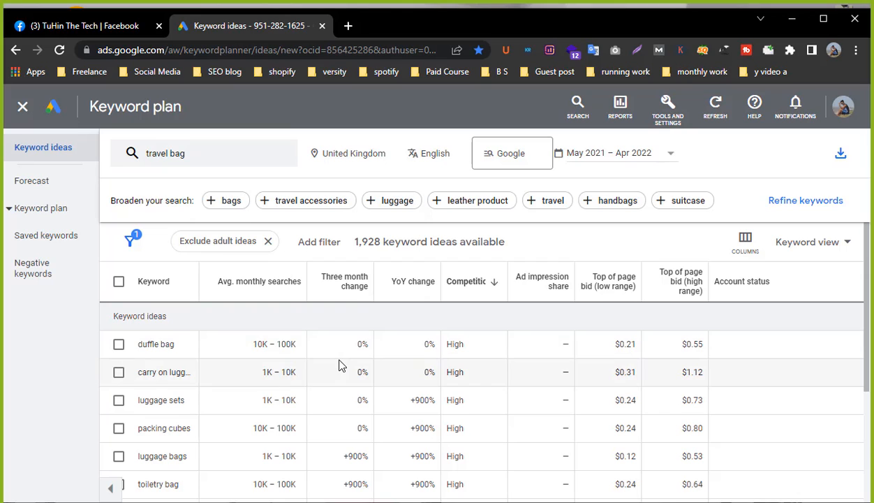
{"action": "scroll", "coordinate": [340, 365], "scroll_direction": "down", "scroll_amount": 3}
{"action": "scroll", "coordinate": [336, 364], "scroll_direction": "up", "scroll_amount": 3}
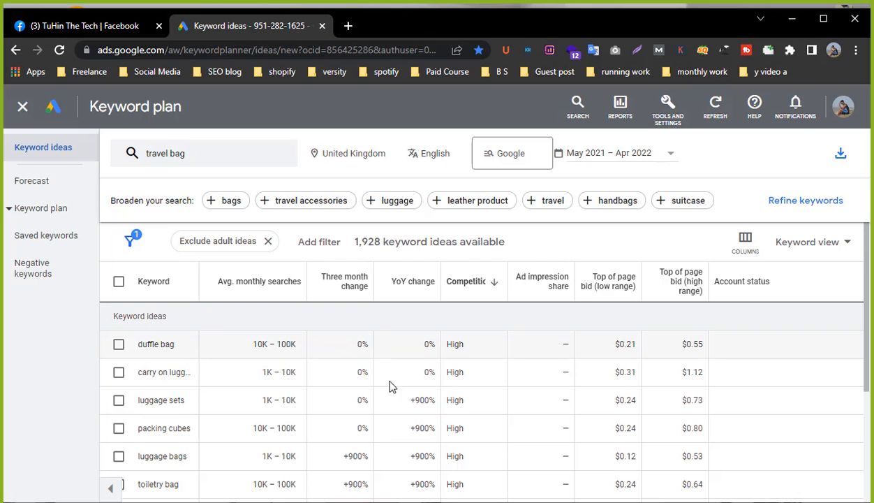
{"action": "scroll", "coordinate": [494, 414], "scroll_direction": "down", "scroll_amount": 3}
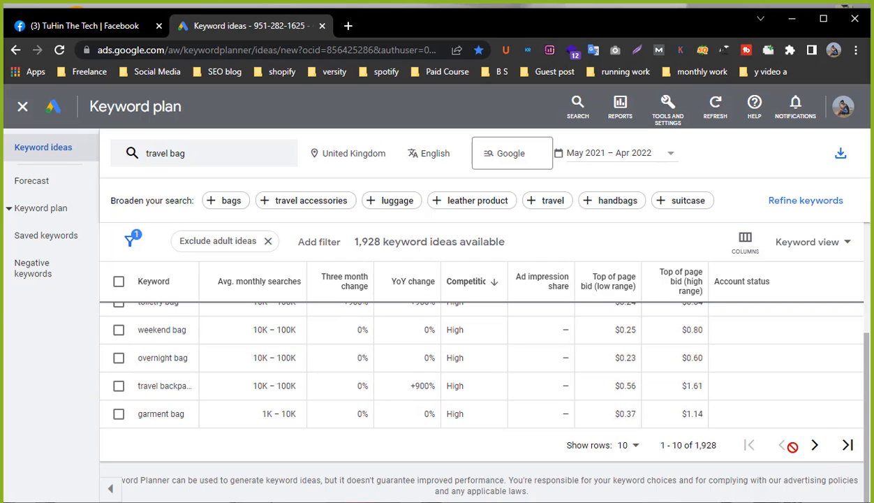
{"action": "left_click", "coordinate": [814, 444]}
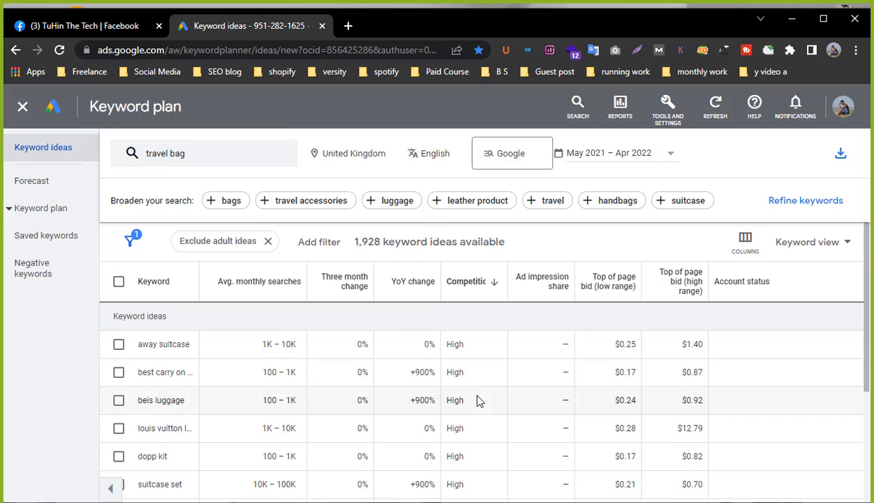
{"action": "scroll", "coordinate": [684, 438], "scroll_direction": "down", "scroll_amount": 3}
{"action": "left_click", "coordinate": [775, 445]}
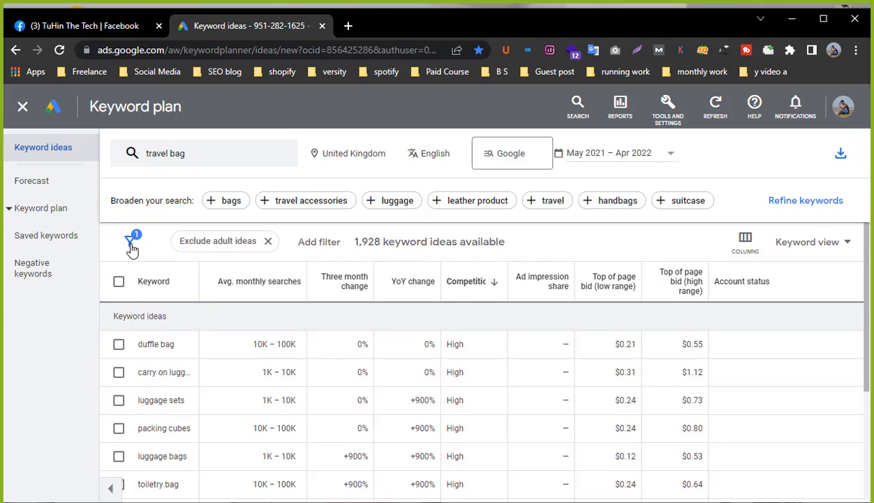
Filter the keyword ideas to Medium competition
{"action": "left_click", "coordinate": [132, 246]}
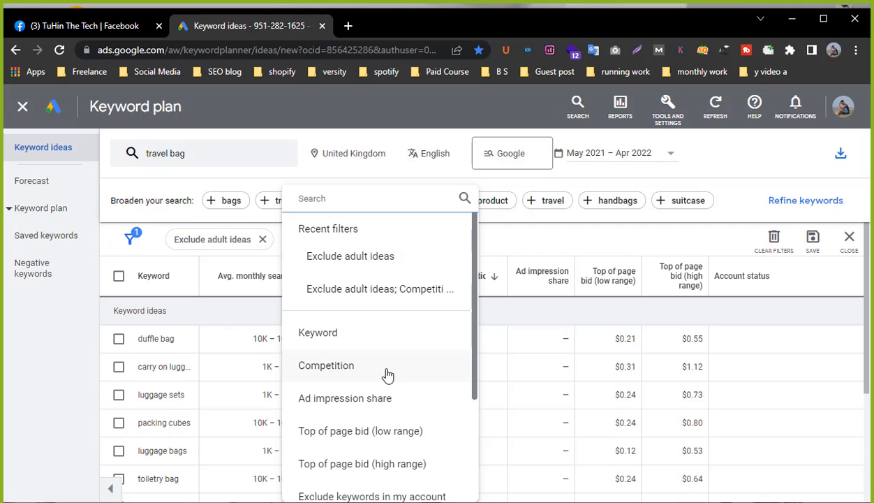
{"action": "left_click", "coordinate": [353, 370]}
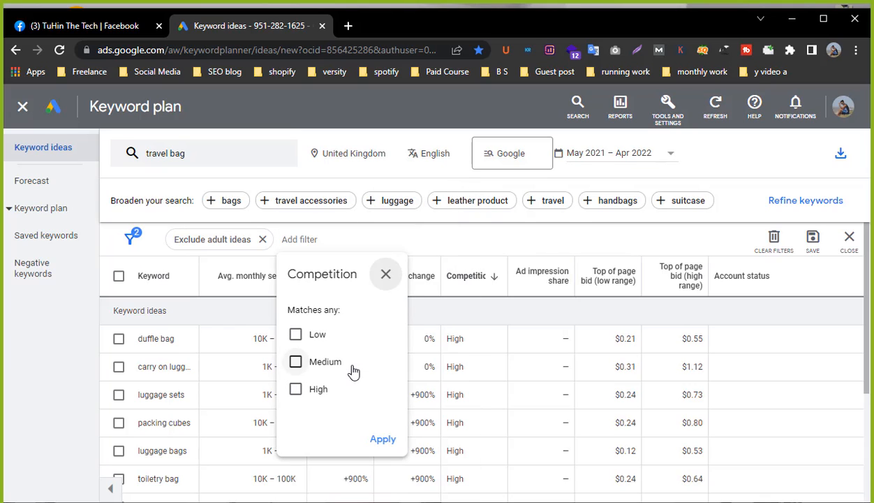
{"action": "left_click", "coordinate": [296, 362]}
{"action": "left_click", "coordinate": [377, 435]}
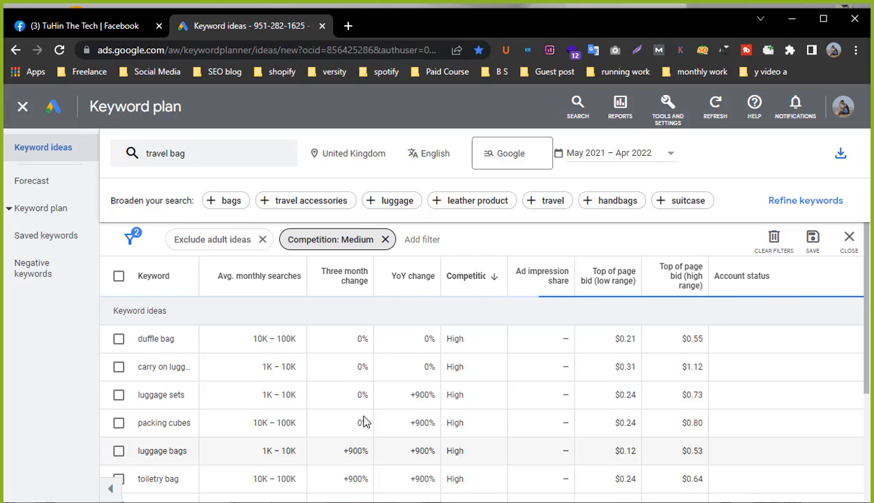
Examine the average monthly searches and competition of the keyword ideas matching the Medium competition filter
{"action": "left_click", "coordinate": [823, 18]}
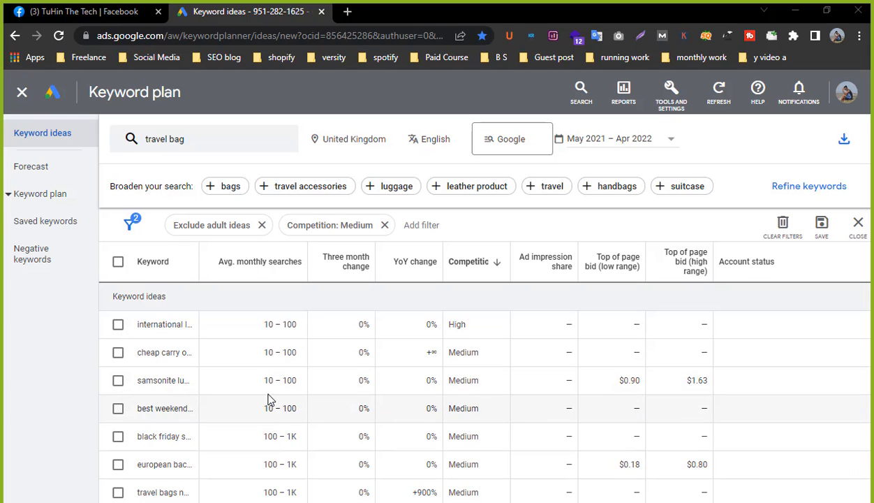
{"action": "double_click", "coordinate": [628, 14]}
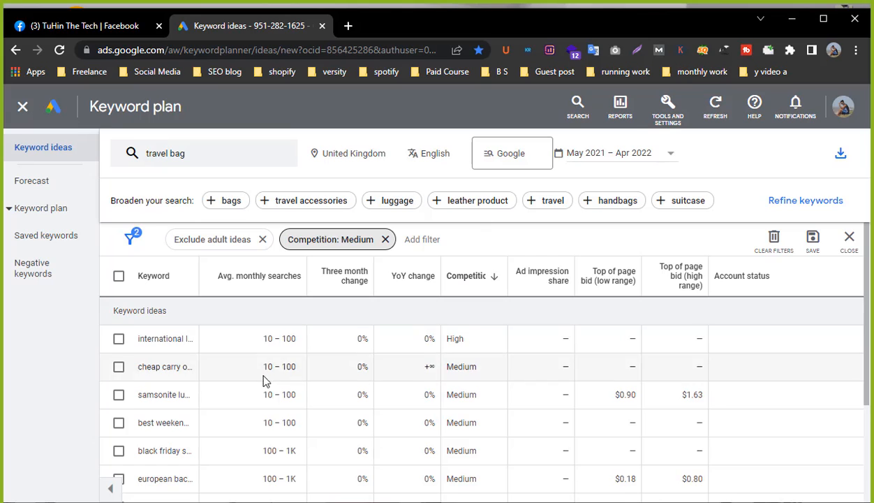
{"action": "scroll", "coordinate": [265, 378], "scroll_direction": "down", "scroll_amount": 3}
{"action": "scroll", "coordinate": [267, 377], "scroll_direction": "up", "scroll_amount": 3}
{"action": "scroll", "coordinate": [276, 346], "scroll_direction": "down", "scroll_amount": 1}
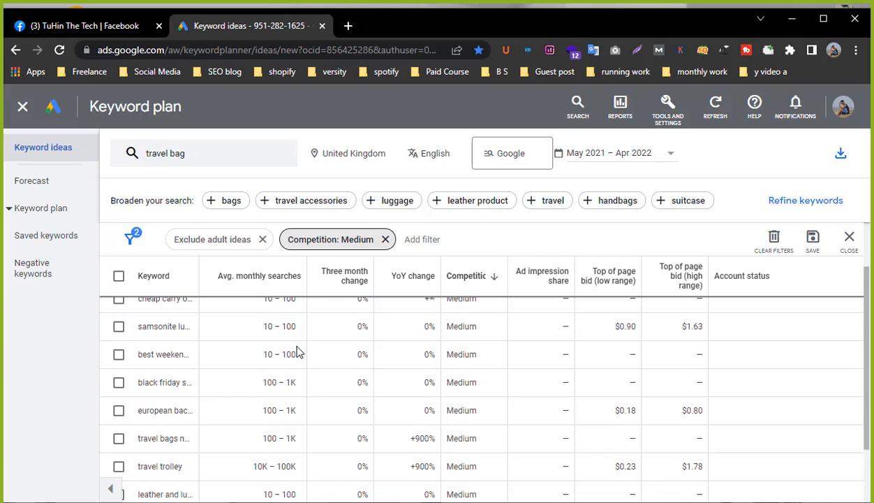
{"action": "scroll", "coordinate": [283, 353], "scroll_direction": "up", "scroll_amount": 1}
{"action": "scroll", "coordinate": [286, 342], "scroll_direction": "down", "scroll_amount": 3}
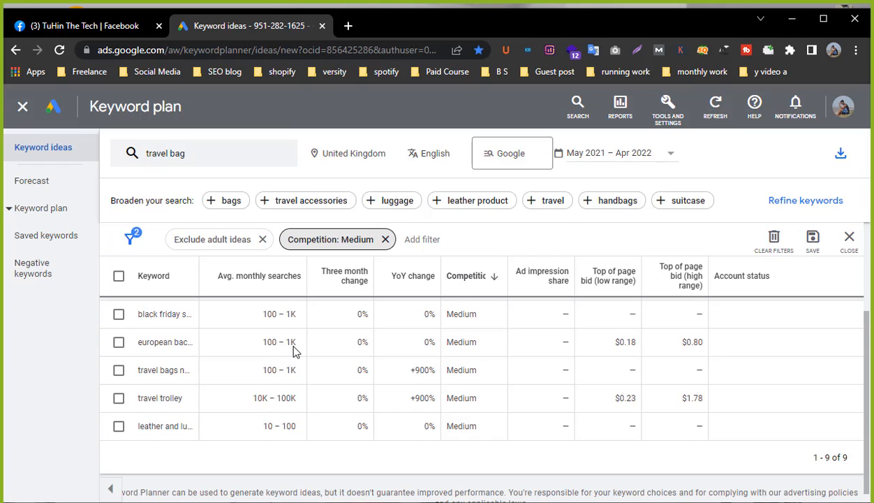
{"action": "scroll", "coordinate": [296, 349], "scroll_direction": "up", "scroll_amount": 3}
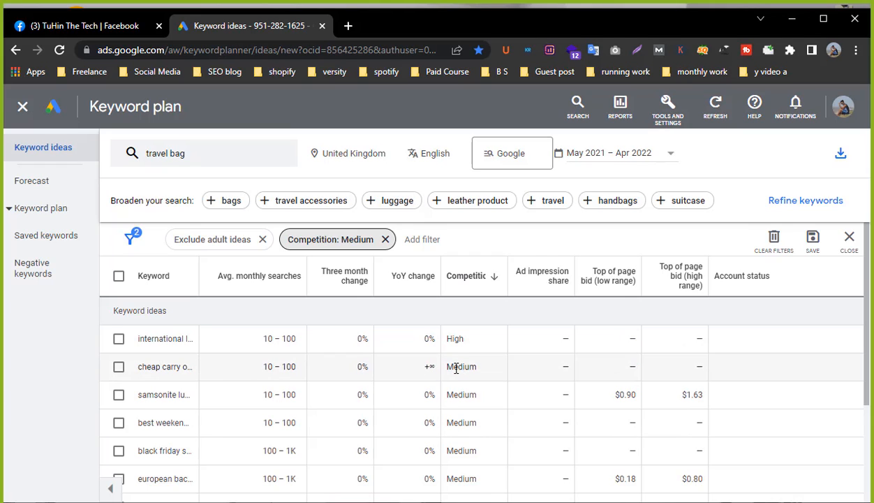
{"action": "scroll", "coordinate": [494, 370], "scroll_direction": "down", "scroll_amount": 3}
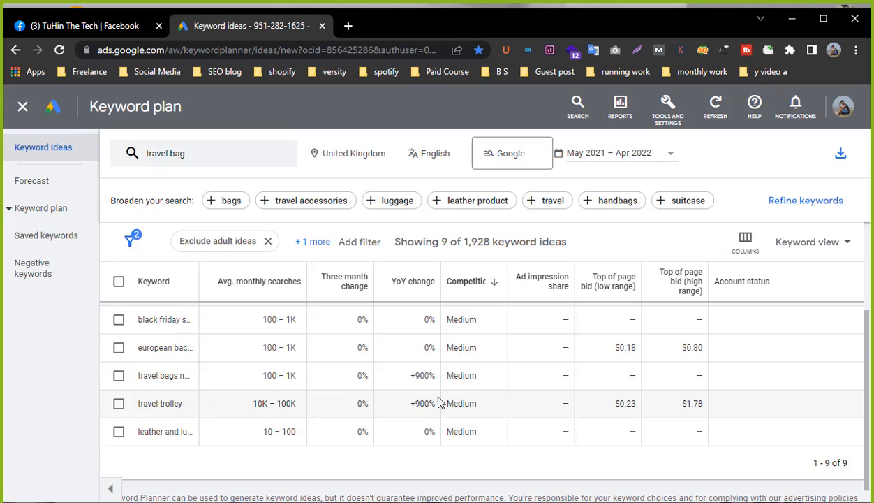
{"action": "scroll", "coordinate": [314, 401], "scroll_direction": "up", "scroll_amount": 3}
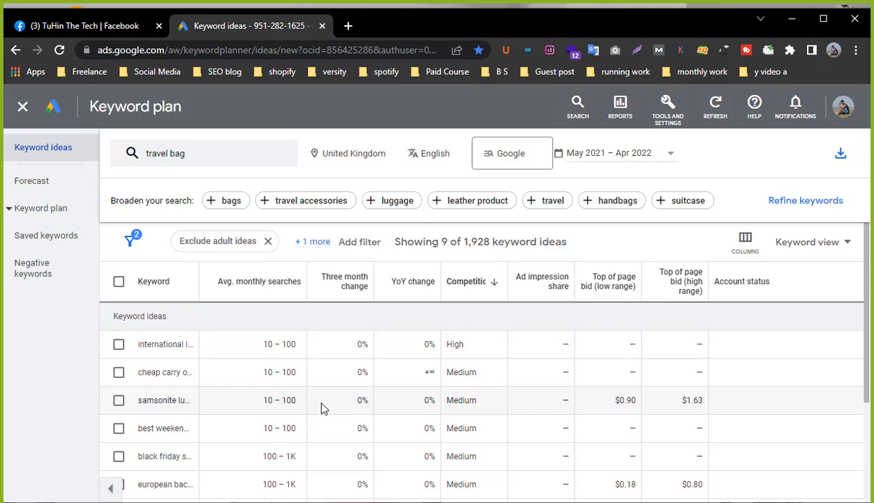
{"action": "left_click", "coordinate": [130, 239]}
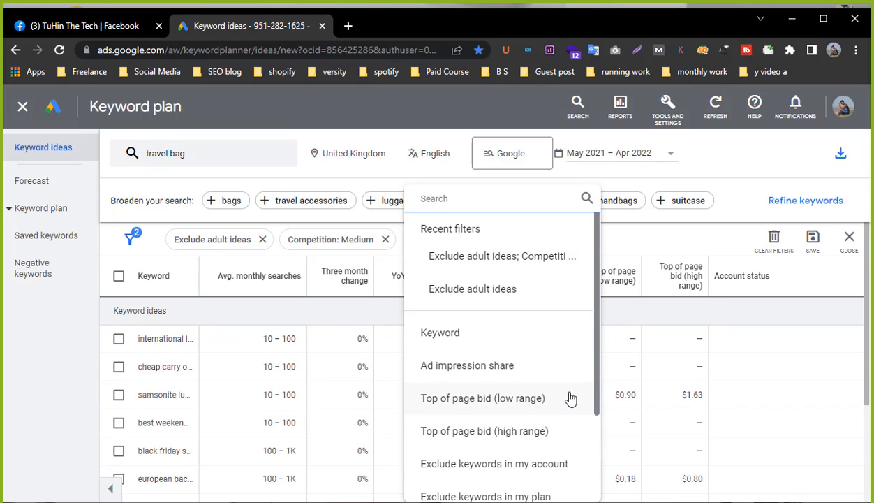
{"action": "scroll", "coordinate": [552, 397], "scroll_direction": "down", "scroll_amount": 2}
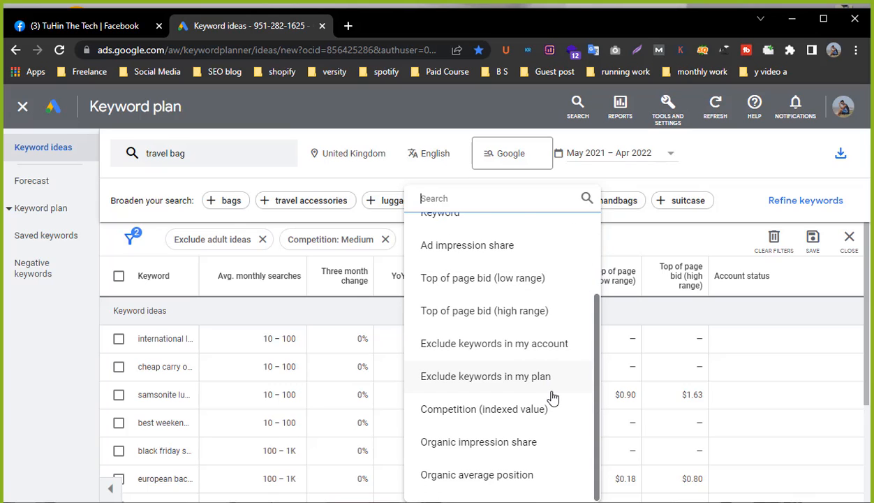
{"action": "scroll", "coordinate": [552, 398], "scroll_direction": "up", "scroll_amount": 2}
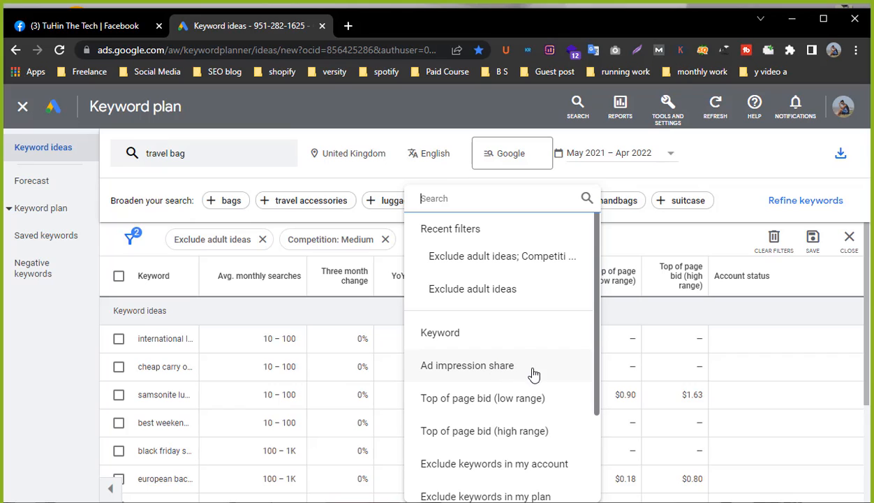
{"action": "left_click", "coordinate": [482, 398]}
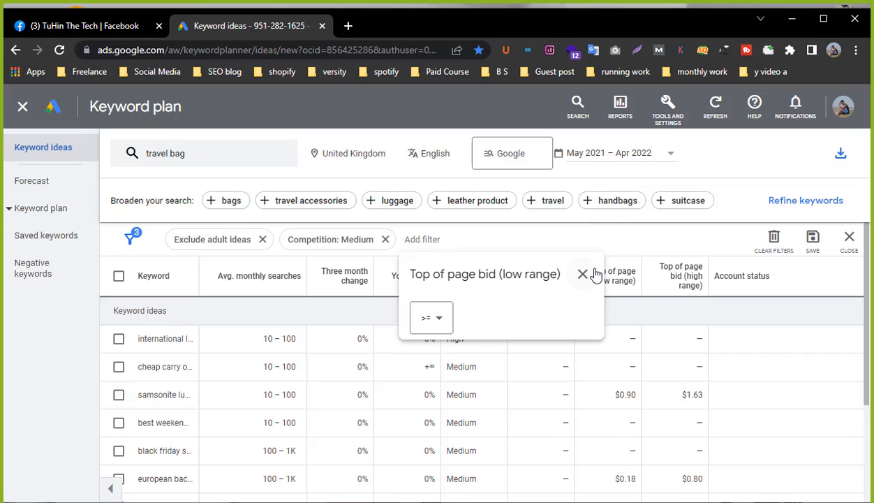
Extend the Competition filter to match both Low and Medium
{"action": "left_click", "coordinate": [286, 246]}
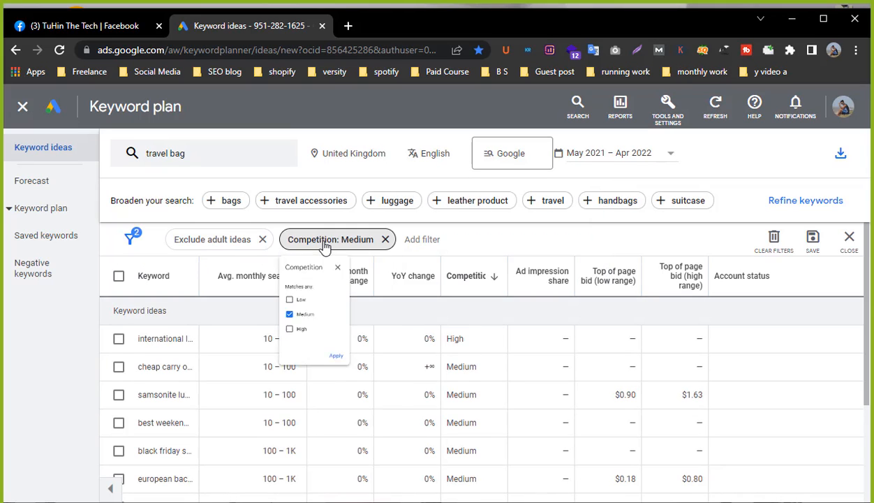
{"action": "left_click", "coordinate": [300, 338]}
{"action": "left_click", "coordinate": [298, 366]}
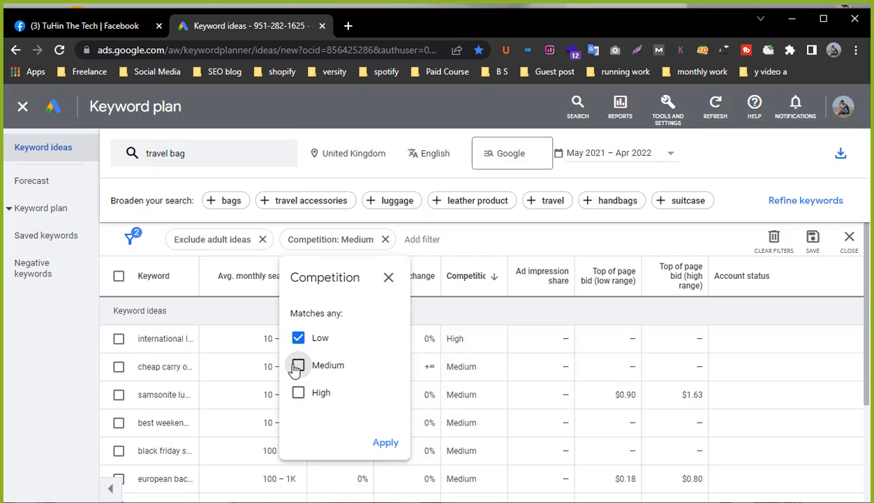
{"action": "left_click", "coordinate": [298, 365]}
{"action": "left_click", "coordinate": [388, 444]}
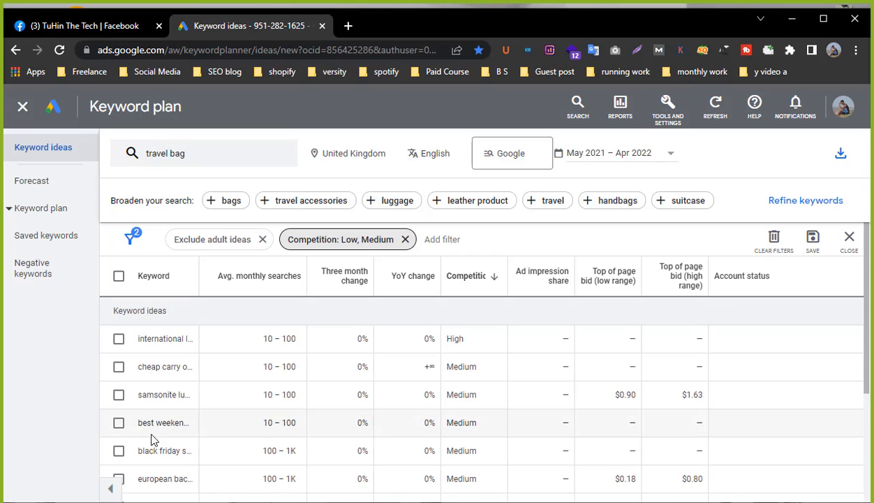
Broaden the "travel bag" search with the additional keyword "bags" and get the new keyword ideas
{"action": "scroll", "coordinate": [148, 391], "scroll_direction": "down", "scroll_amount": 4}
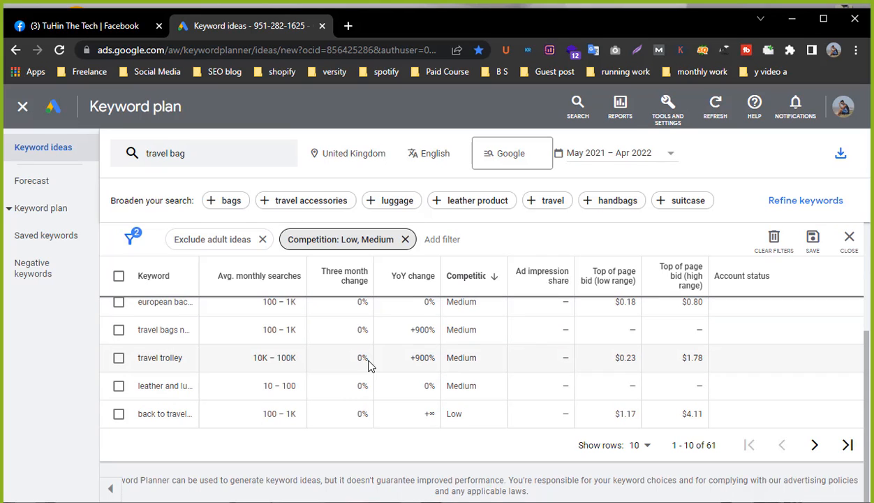
{"action": "scroll", "coordinate": [386, 353], "scroll_direction": "up", "scroll_amount": 3}
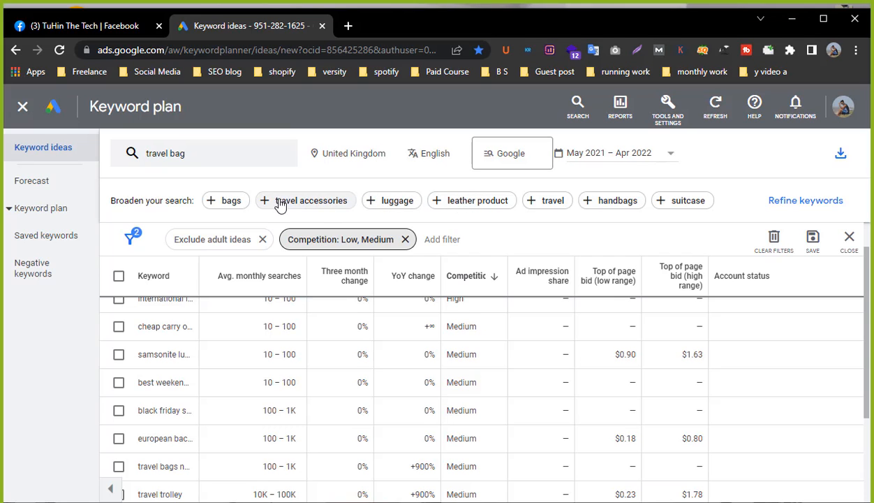
{"action": "scroll", "coordinate": [233, 241], "scroll_direction": "up", "scroll_amount": 1}
{"action": "left_click", "coordinate": [230, 209]}
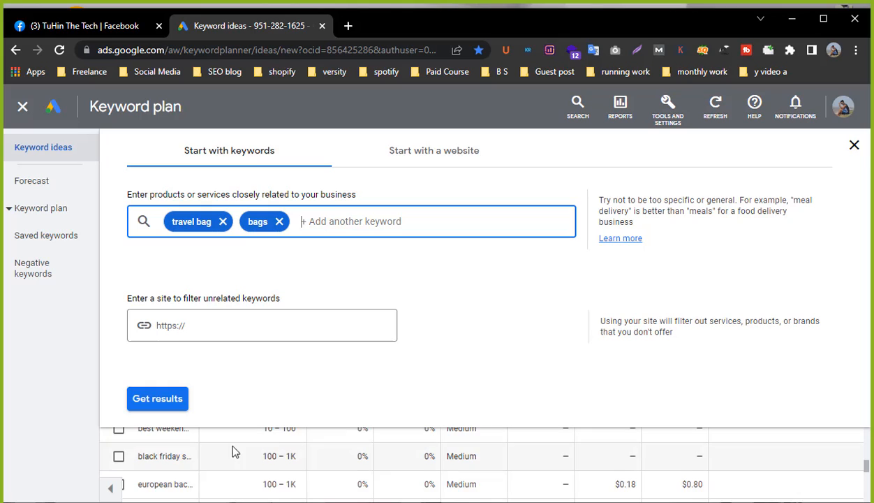
{"action": "scroll", "coordinate": [234, 453], "scroll_direction": "up", "scroll_amount": 1}
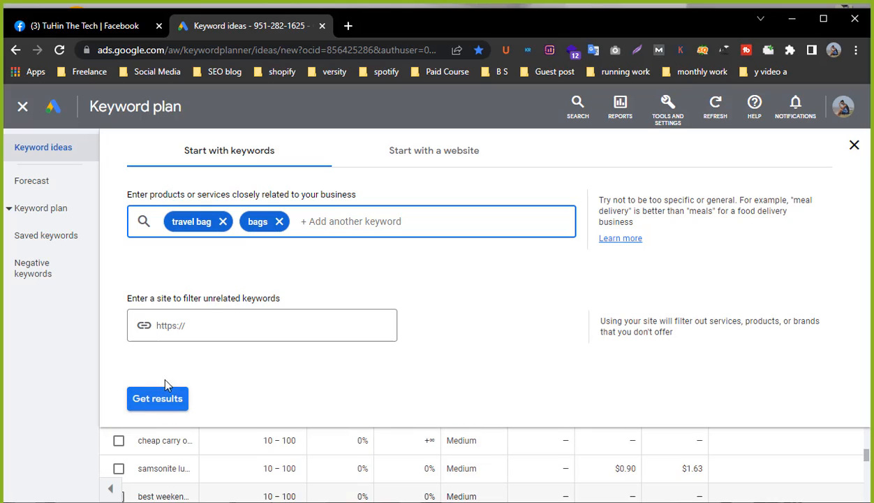
{"action": "left_click", "coordinate": [279, 221]}
{"action": "scroll", "coordinate": [220, 489], "scroll_direction": "up", "scroll_amount": 2}
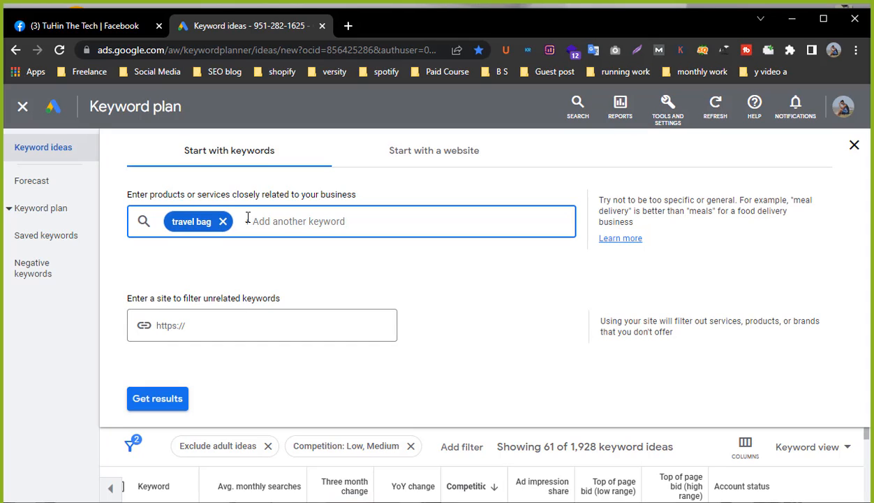
{"action": "type", "text": "bag"}
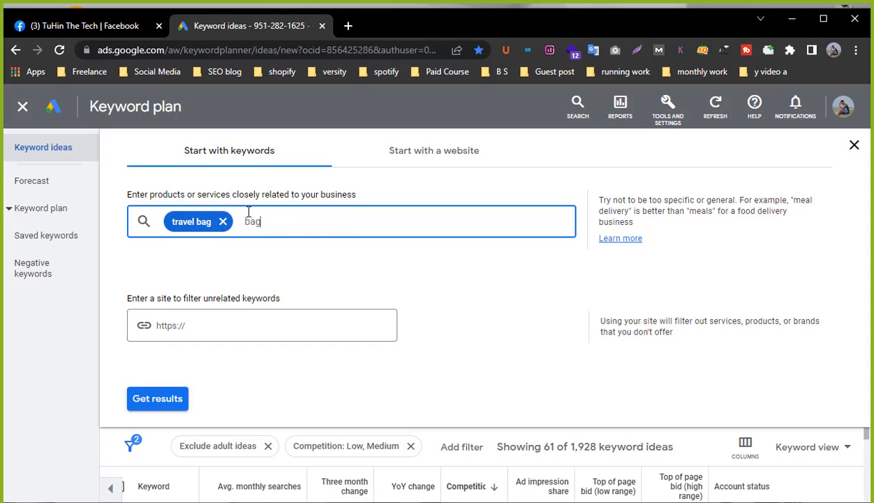
{"action": "type", "text": "s"}
{"action": "key", "text": "Return"}
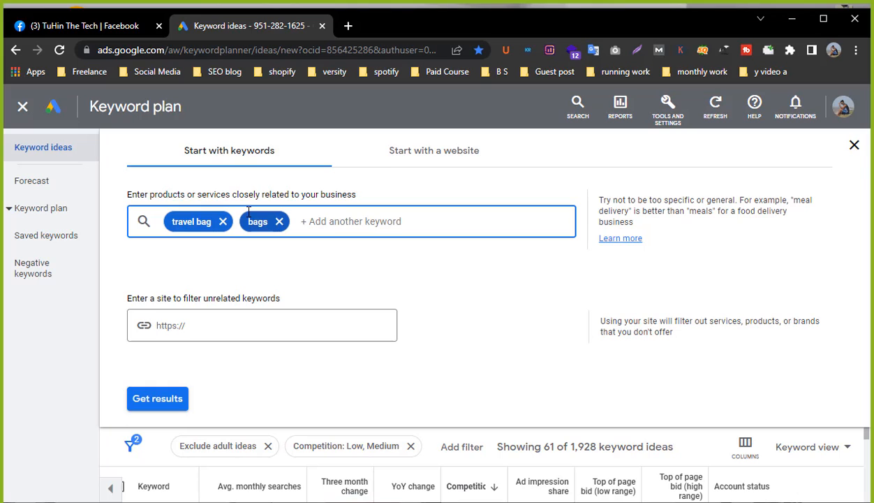
{"action": "left_click", "coordinate": [155, 404]}
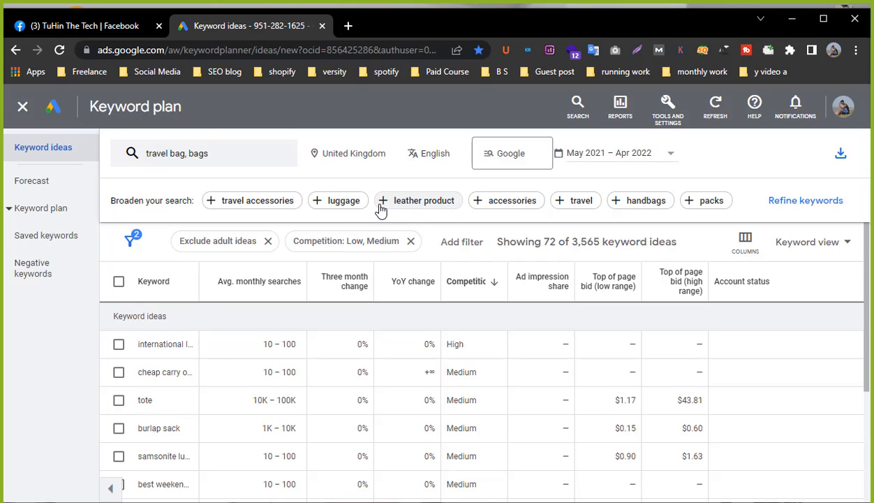
Try to restrict the Competition filter to Low only, and reload the page
{"action": "left_click", "coordinate": [333, 243]}
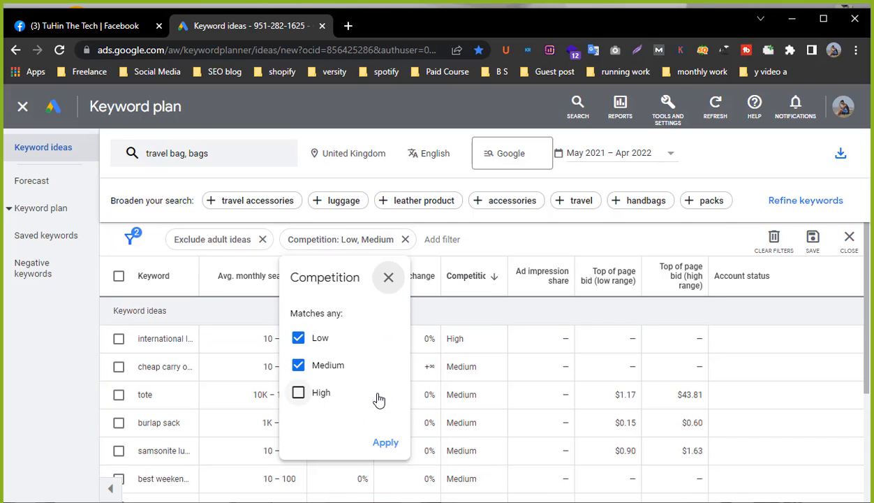
{"action": "left_click", "coordinate": [299, 364]}
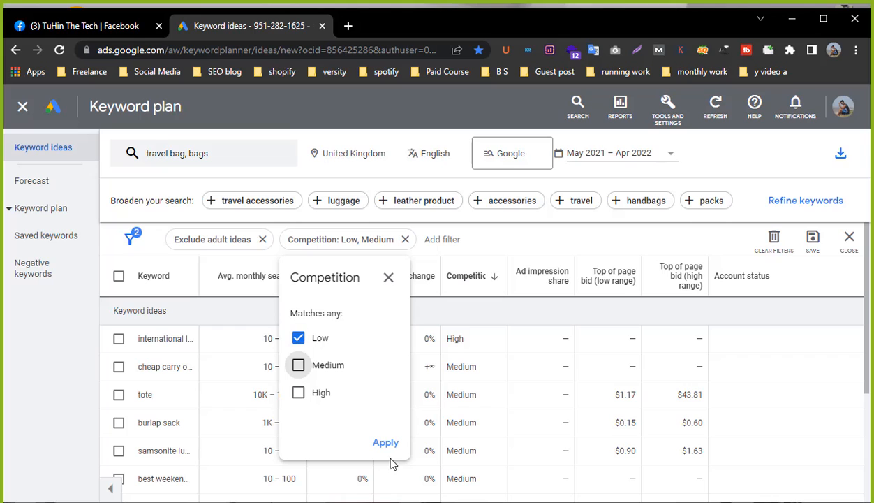
{"action": "left_click", "coordinate": [386, 444]}
{"action": "scroll", "coordinate": [521, 417], "scroll_direction": "down", "scroll_amount": 2}
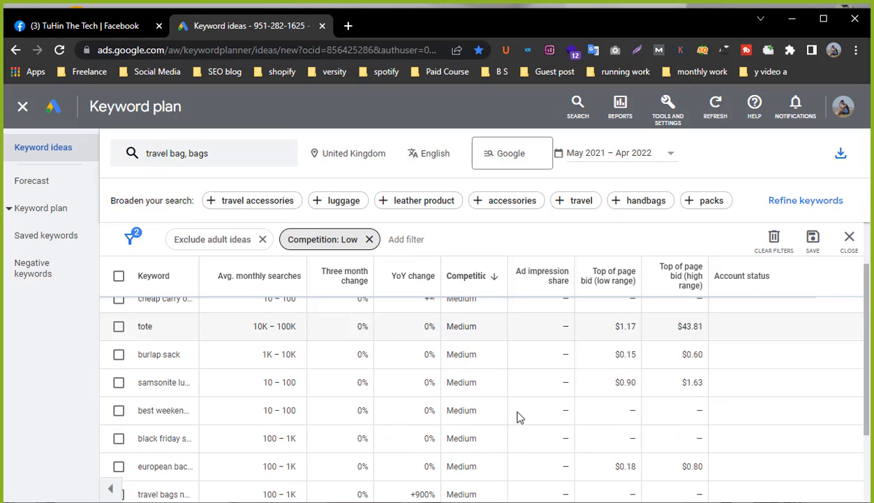
{"action": "scroll", "coordinate": [520, 417], "scroll_direction": "down", "scroll_amount": 3}
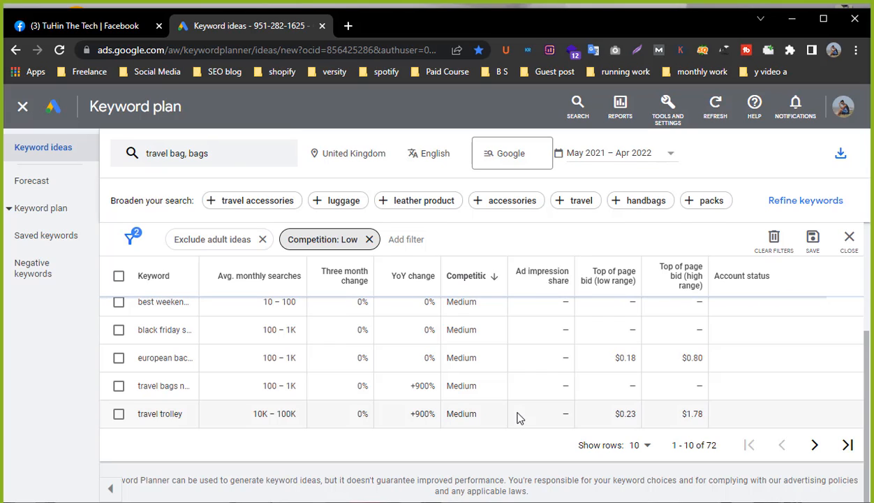
{"action": "scroll", "coordinate": [520, 417], "scroll_direction": "up", "scroll_amount": 3}
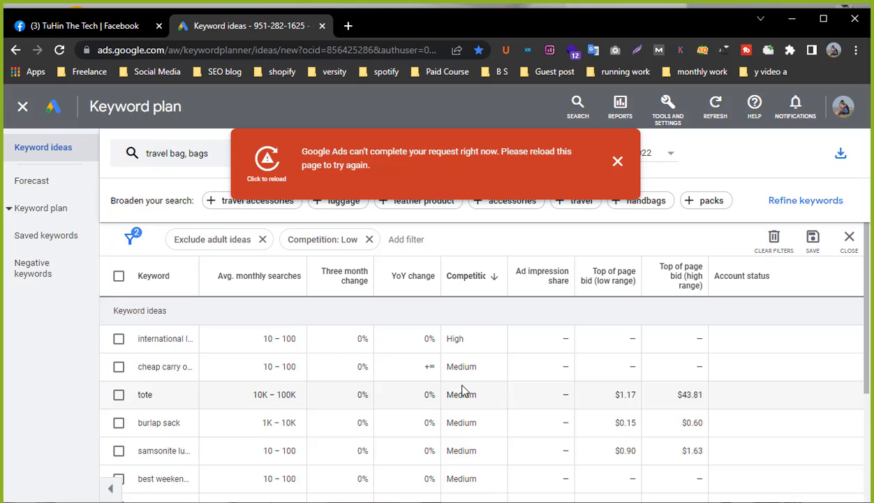
{"action": "left_click", "coordinate": [269, 160]}
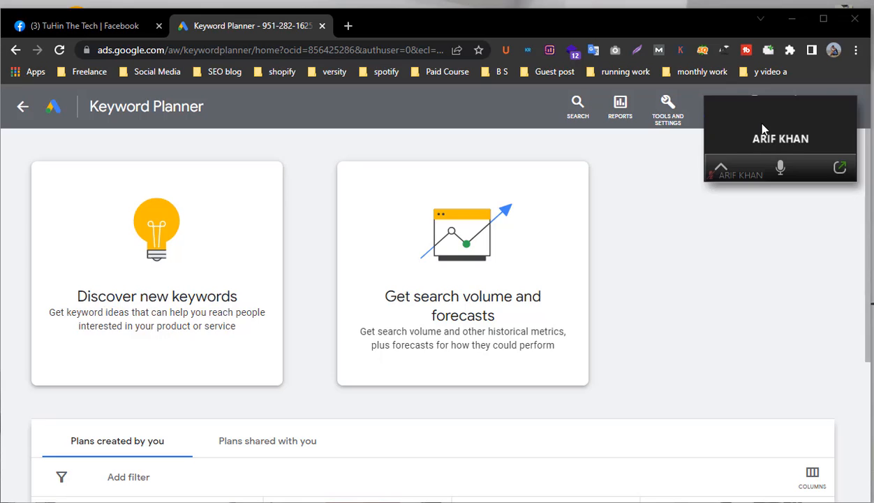
Move the floating meeting video thumbnail out of the way of the Keyword Planner page
{"action": "left_click_drag", "start_coordinate": [762, 127], "coordinate": [726, 156]}
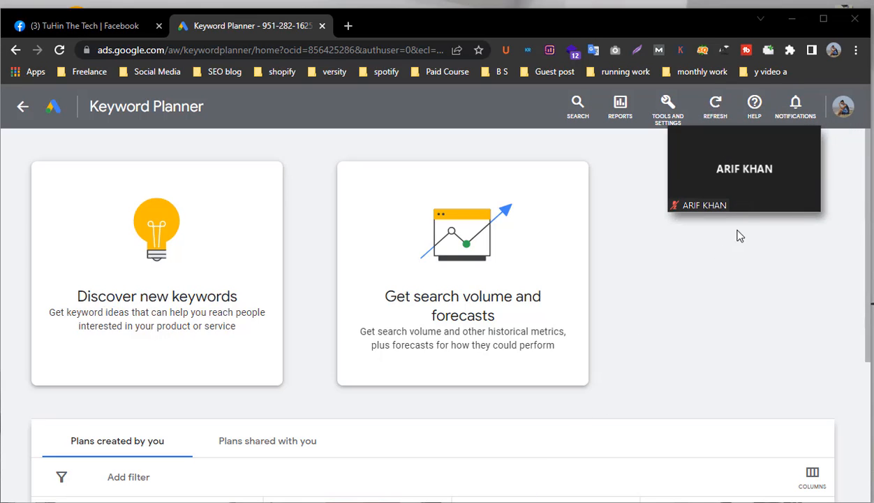
{"action": "left_click_drag", "start_coordinate": [757, 169], "coordinate": [775, 501]}
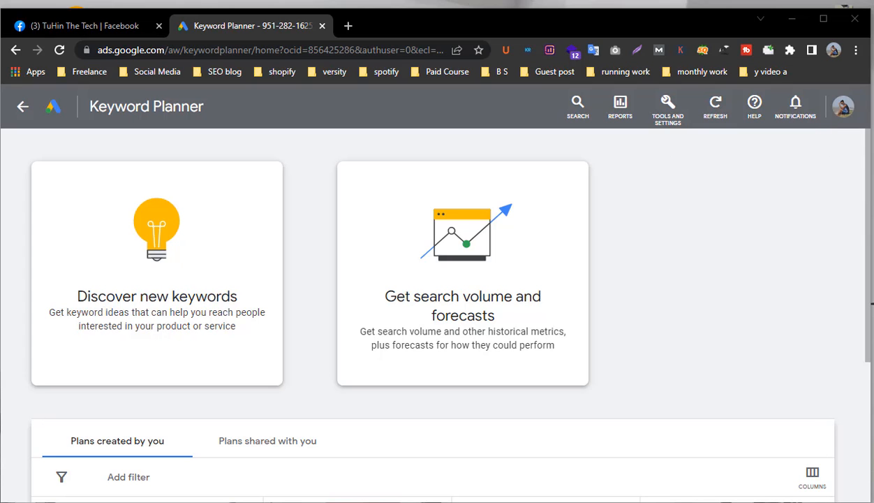
Discover new keywords for "travel bag" with the default English language and Bangladesh location, and get the results
{"action": "scroll", "coordinate": [347, 389], "scroll_direction": "down", "scroll_amount": 3}
{"action": "scroll", "coordinate": [384, 368], "scroll_direction": "up", "scroll_amount": 3}
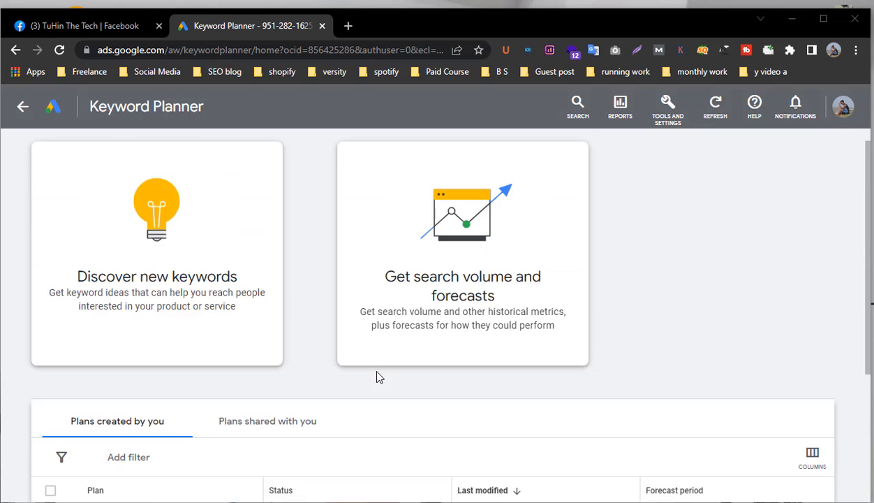
{"action": "left_click", "coordinate": [184, 285]}
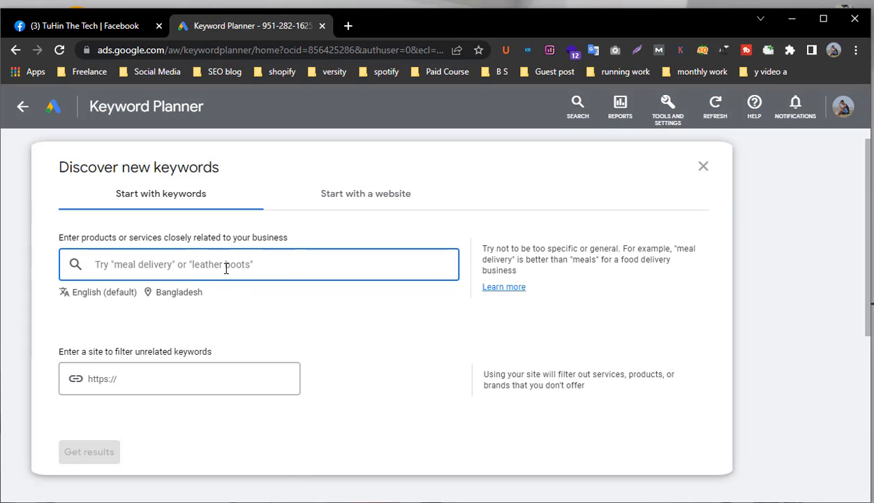
{"action": "type", "text": "travel"}
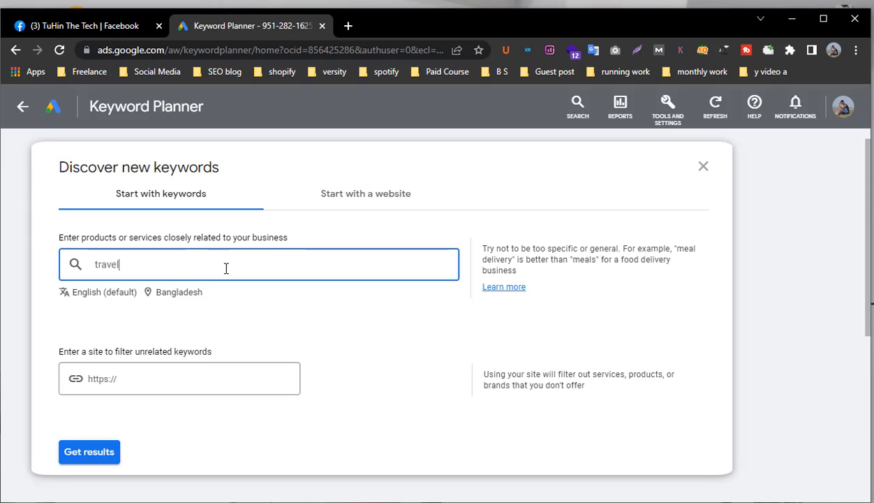
{"action": "type", "text": " v"}
{"action": "key", "text": "BackSpace"}
{"action": "type", "text": "bag"}
{"action": "left_click", "coordinate": [185, 285]}
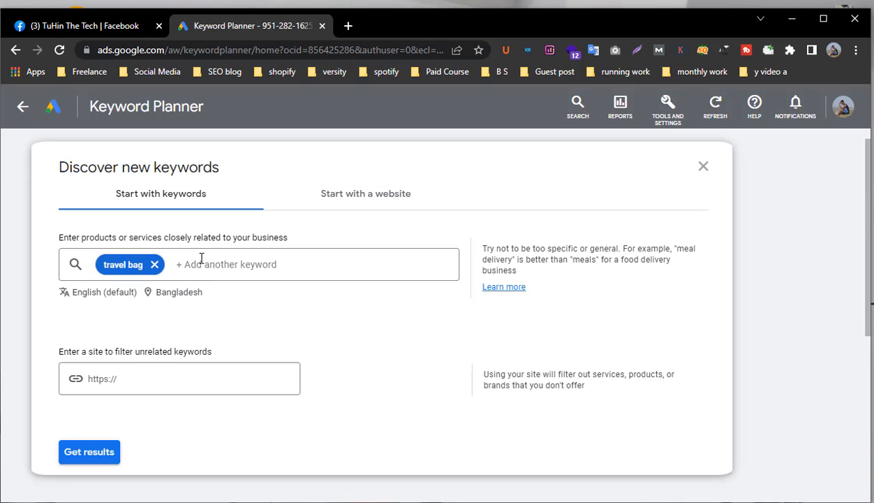
{"action": "scroll", "coordinate": [91, 456], "scroll_direction": "down", "scroll_amount": 1}
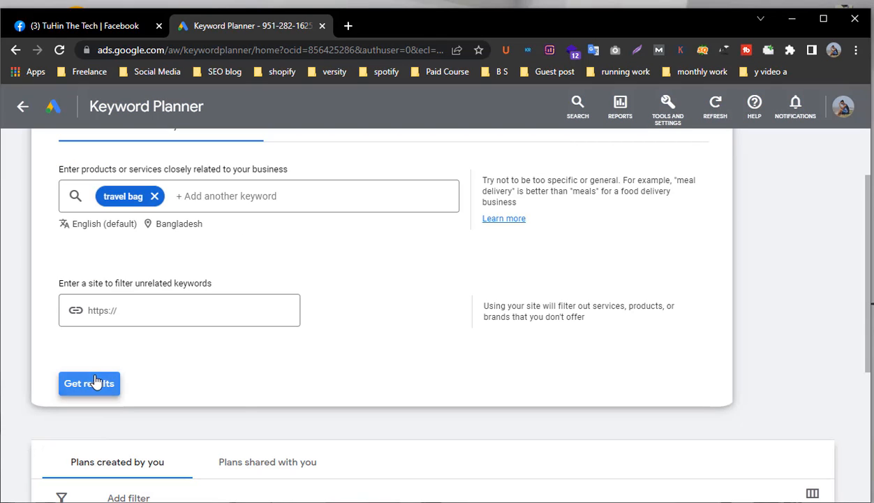
{"action": "left_click", "coordinate": [93, 383]}
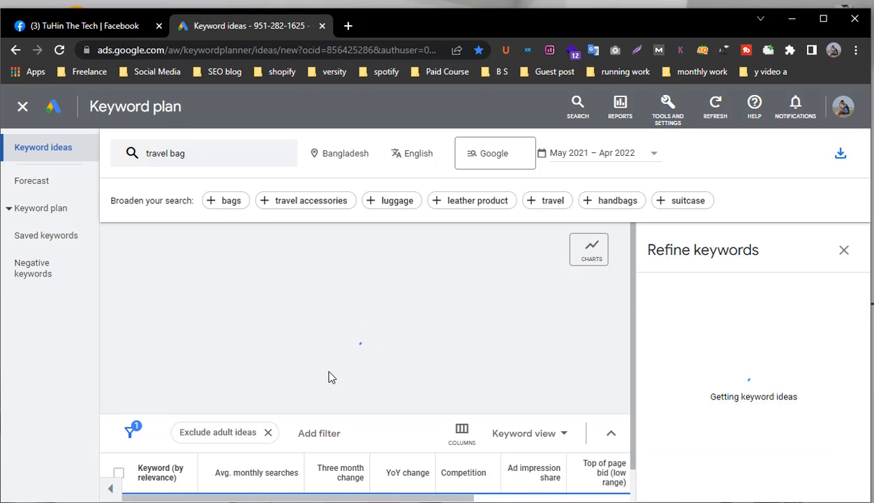
{"action": "scroll", "coordinate": [330, 381], "scroll_direction": "down", "scroll_amount": 4}
{"action": "scroll", "coordinate": [318, 371], "scroll_direction": "up", "scroll_amount": 4}
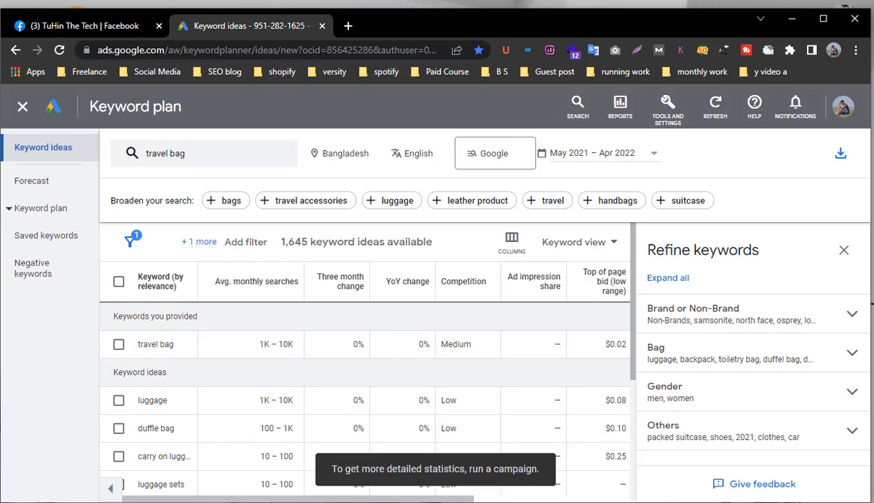
Switch to the Zoom meeting and share the screen with the participants
{"action": "key", "text": "alt+Tab"}
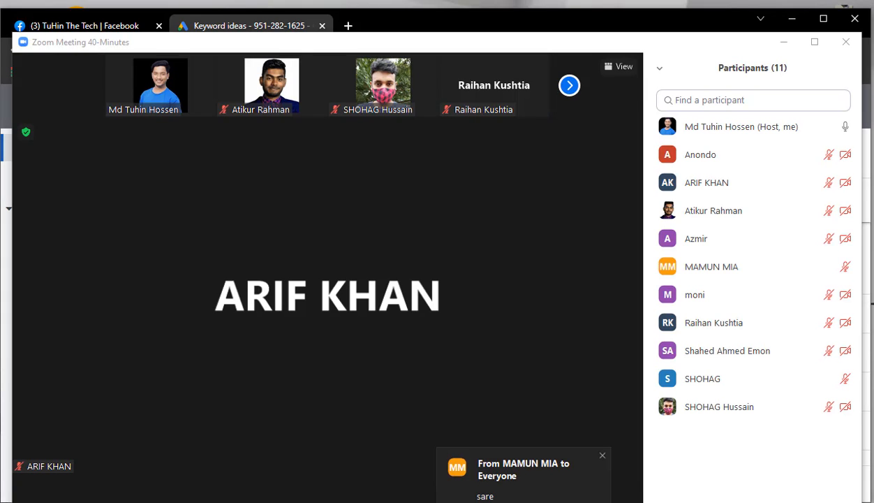
{"action": "key", "text": "alt+s"}
{"action": "left_click", "coordinate": [744, 474]}
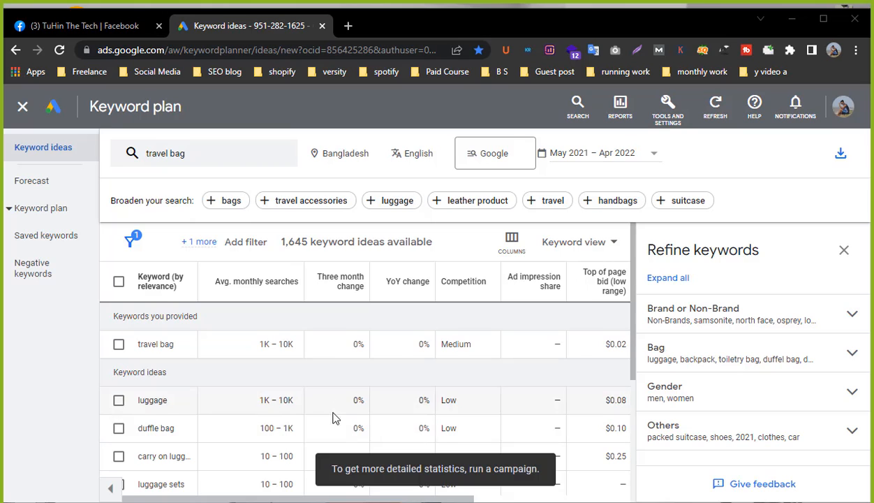
Close the Refine keywords pane and look through the first page of keyword ideas for "travel bag"
{"action": "scroll", "coordinate": [336, 415], "scroll_direction": "down", "scroll_amount": 3}
{"action": "scroll", "coordinate": [342, 402], "scroll_direction": "up", "scroll_amount": 2}
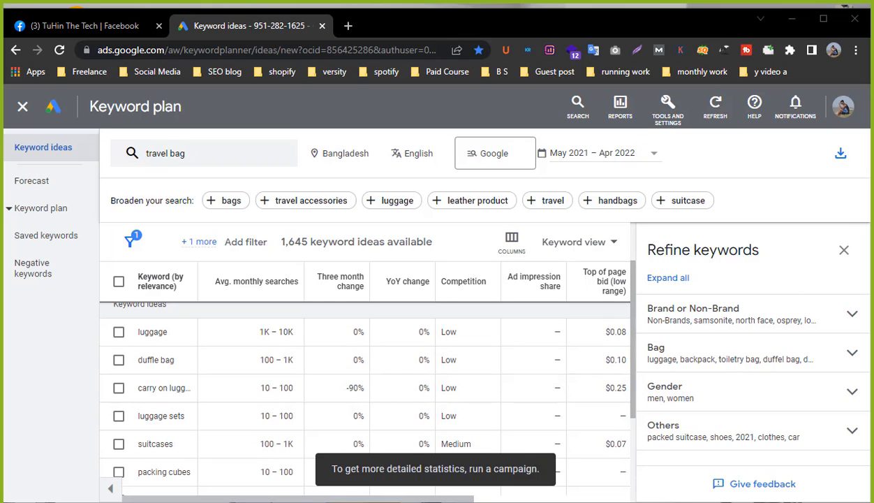
{"action": "left_click", "coordinate": [844, 250]}
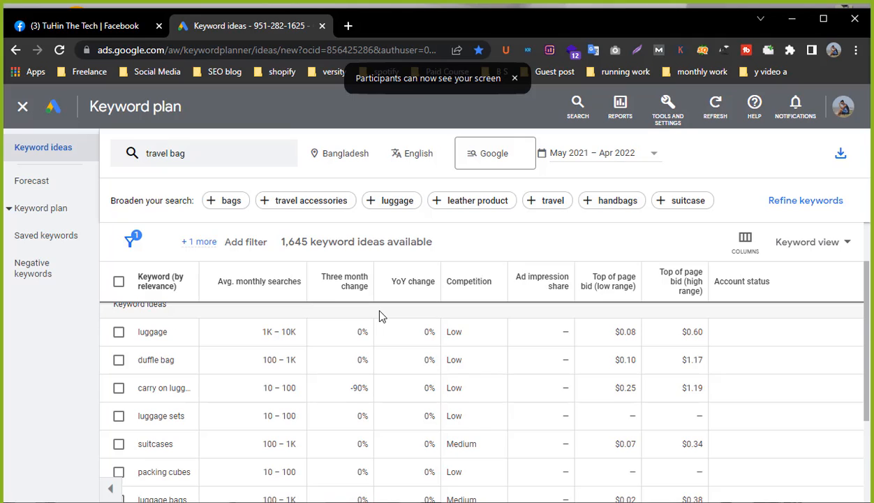
{"action": "scroll", "coordinate": [335, 356], "scroll_direction": "down", "scroll_amount": 2}
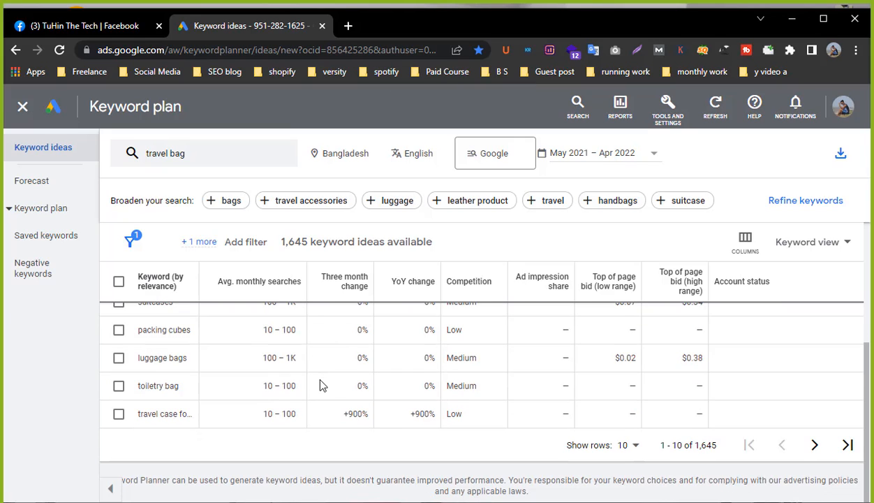
{"action": "scroll", "coordinate": [354, 378], "scroll_direction": "up", "scroll_amount": 3}
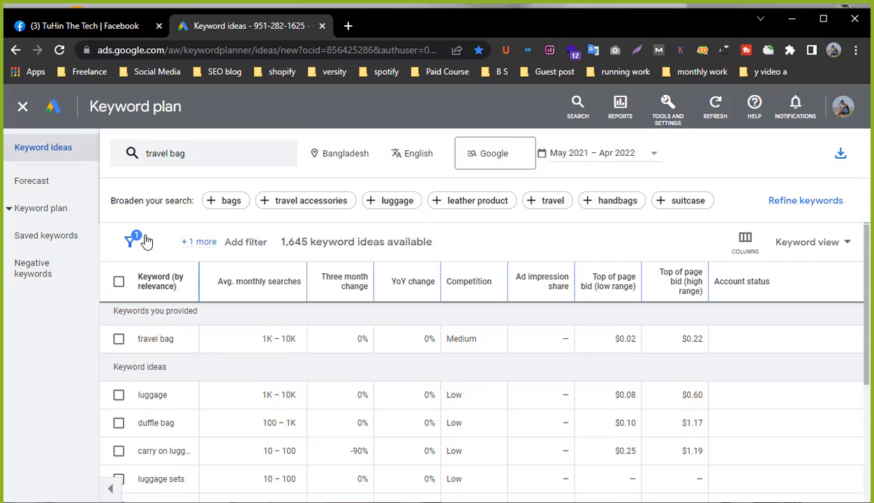
View the condition and match options of the Keyword filter, and close it without applying a filter
{"action": "left_click", "coordinate": [130, 238]}
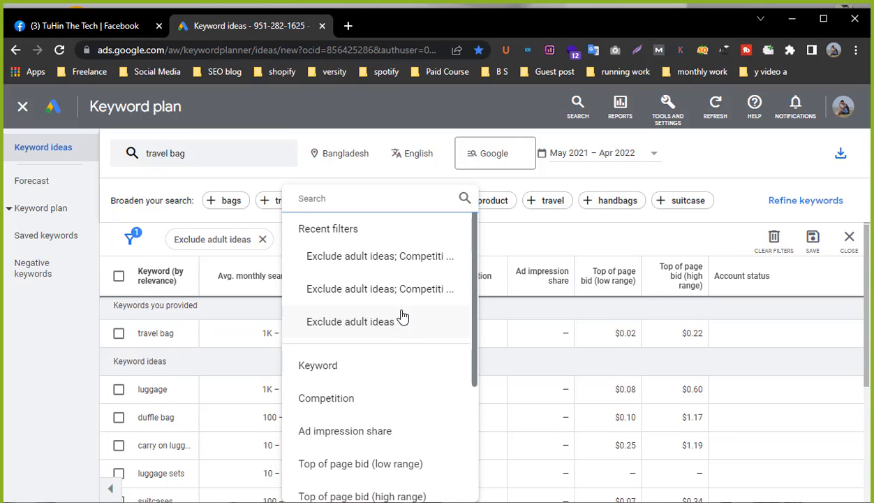
{"action": "left_click", "coordinate": [347, 374]}
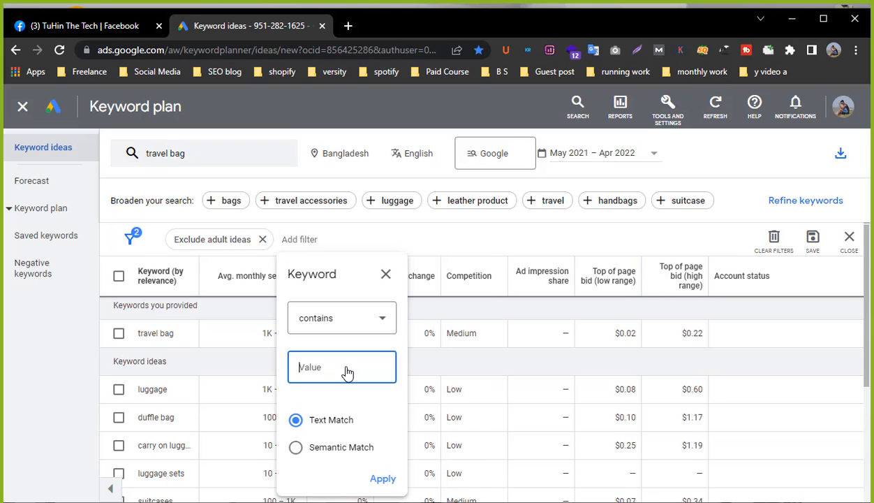
{"action": "left_click", "coordinate": [376, 322]}
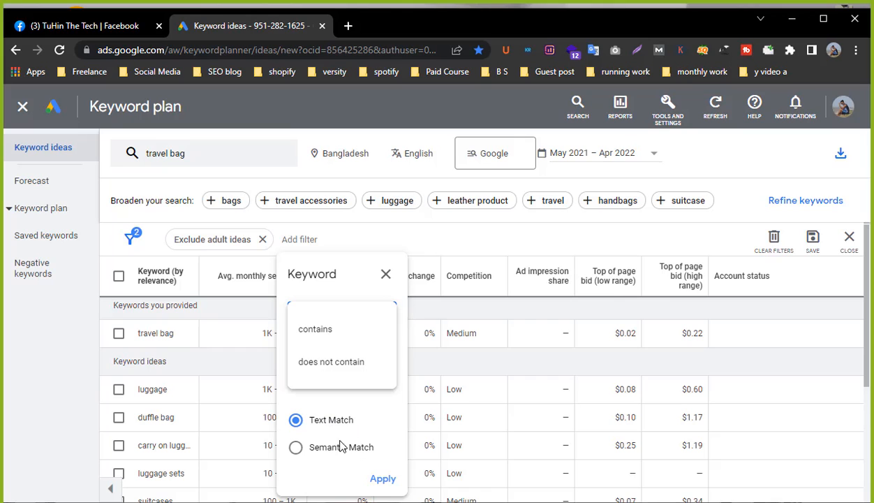
{"action": "left_click", "coordinate": [384, 276]}
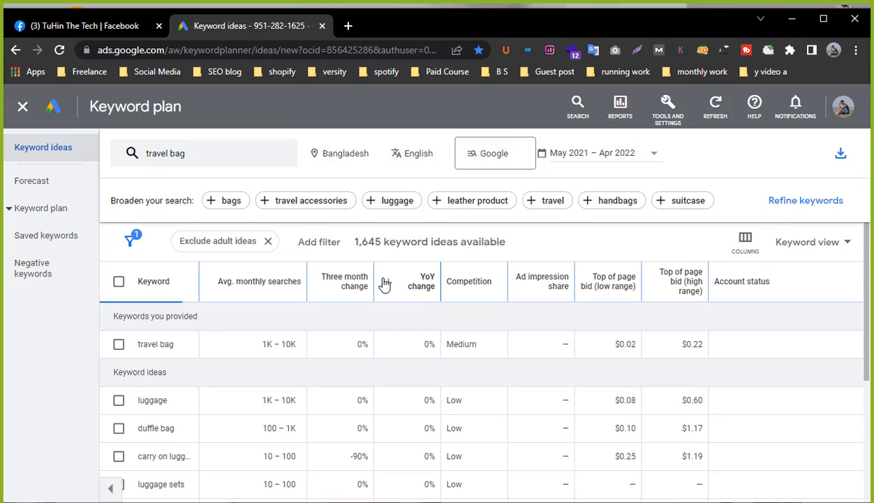
Look through the full list of available filters for the keyword ideas and close it without choosing one
{"action": "left_click", "coordinate": [128, 245]}
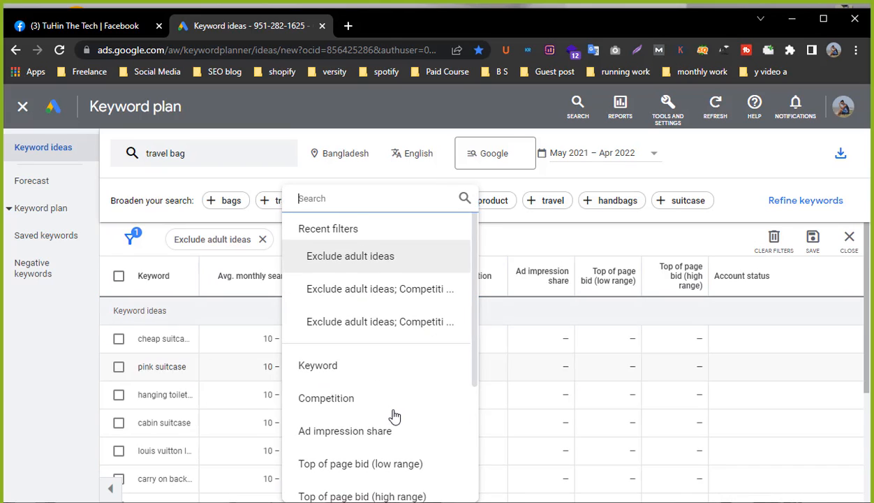
{"action": "scroll", "coordinate": [391, 413], "scroll_direction": "down", "scroll_amount": 1}
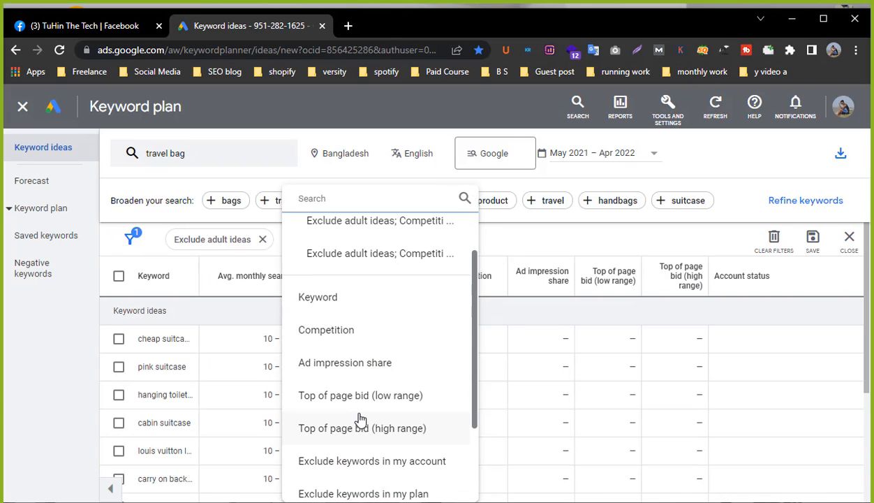
{"action": "scroll", "coordinate": [363, 416], "scroll_direction": "down", "scroll_amount": 2}
{"action": "scroll", "coordinate": [369, 416], "scroll_direction": "up", "scroll_amount": 3}
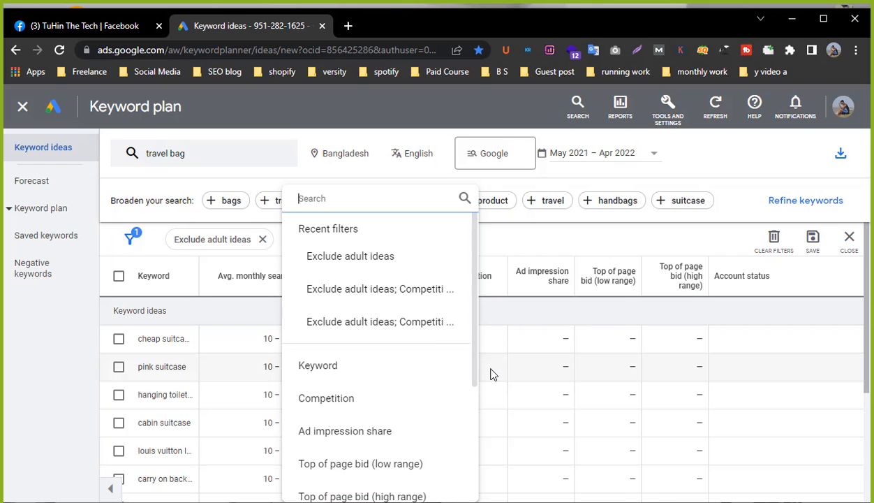
{"action": "left_click", "coordinate": [59, 385]}
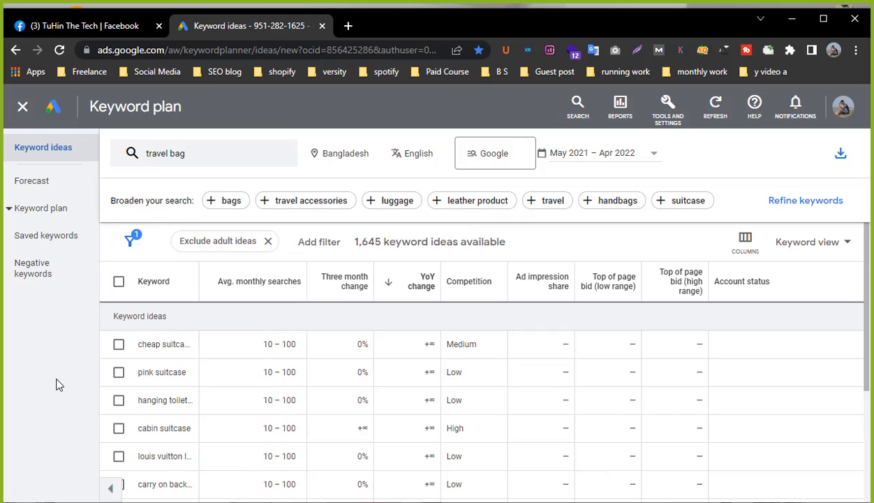